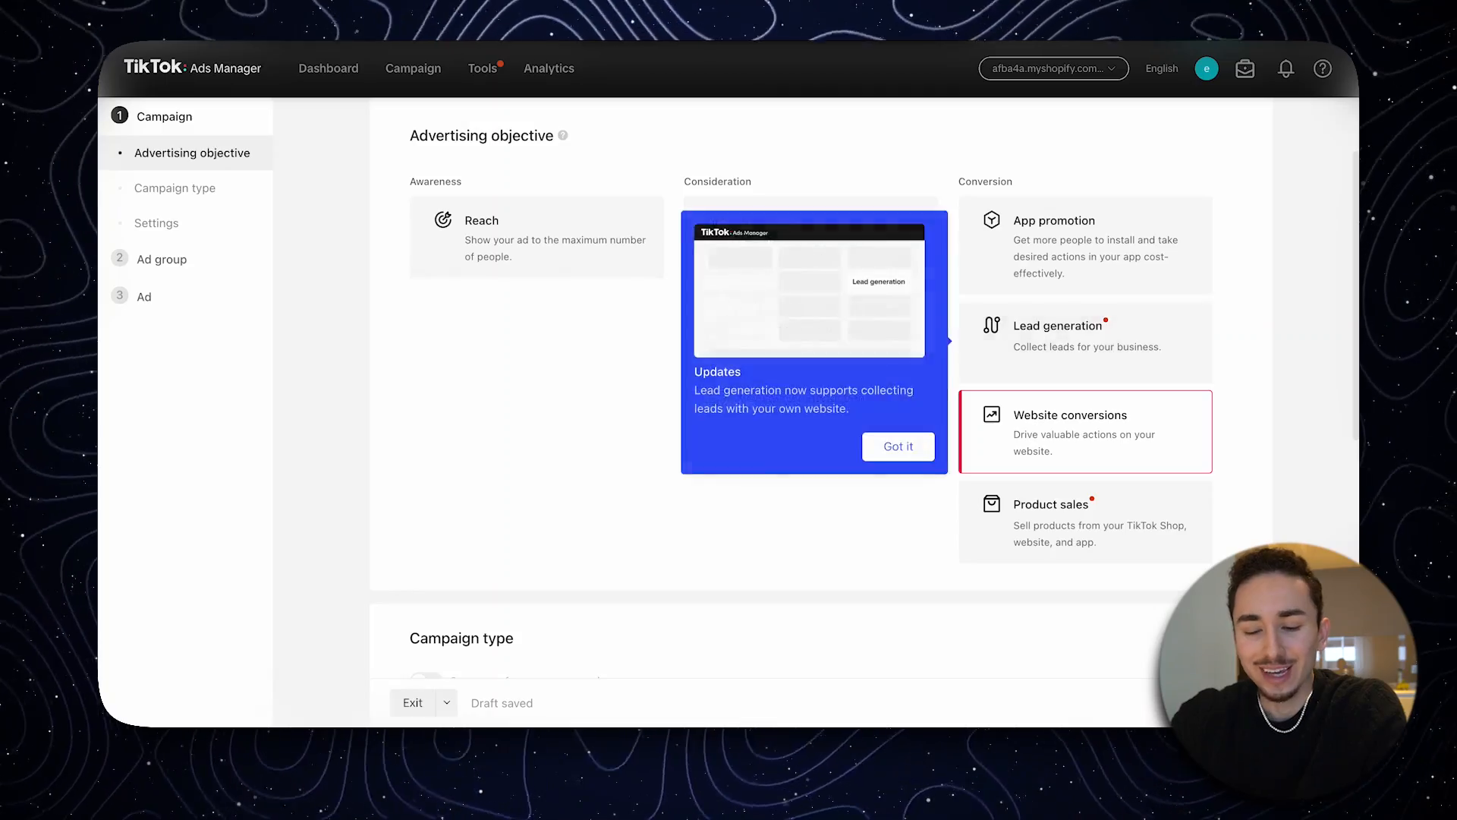
- Go through the campaign's objective, type, name and daily budget settings, and continue to the ad group setup
click(899, 447)
scroll(1001, 463, down, 1)
click(898, 533)
scroll(898, 494, down, 4)
scroll(820, 456, down, 2)
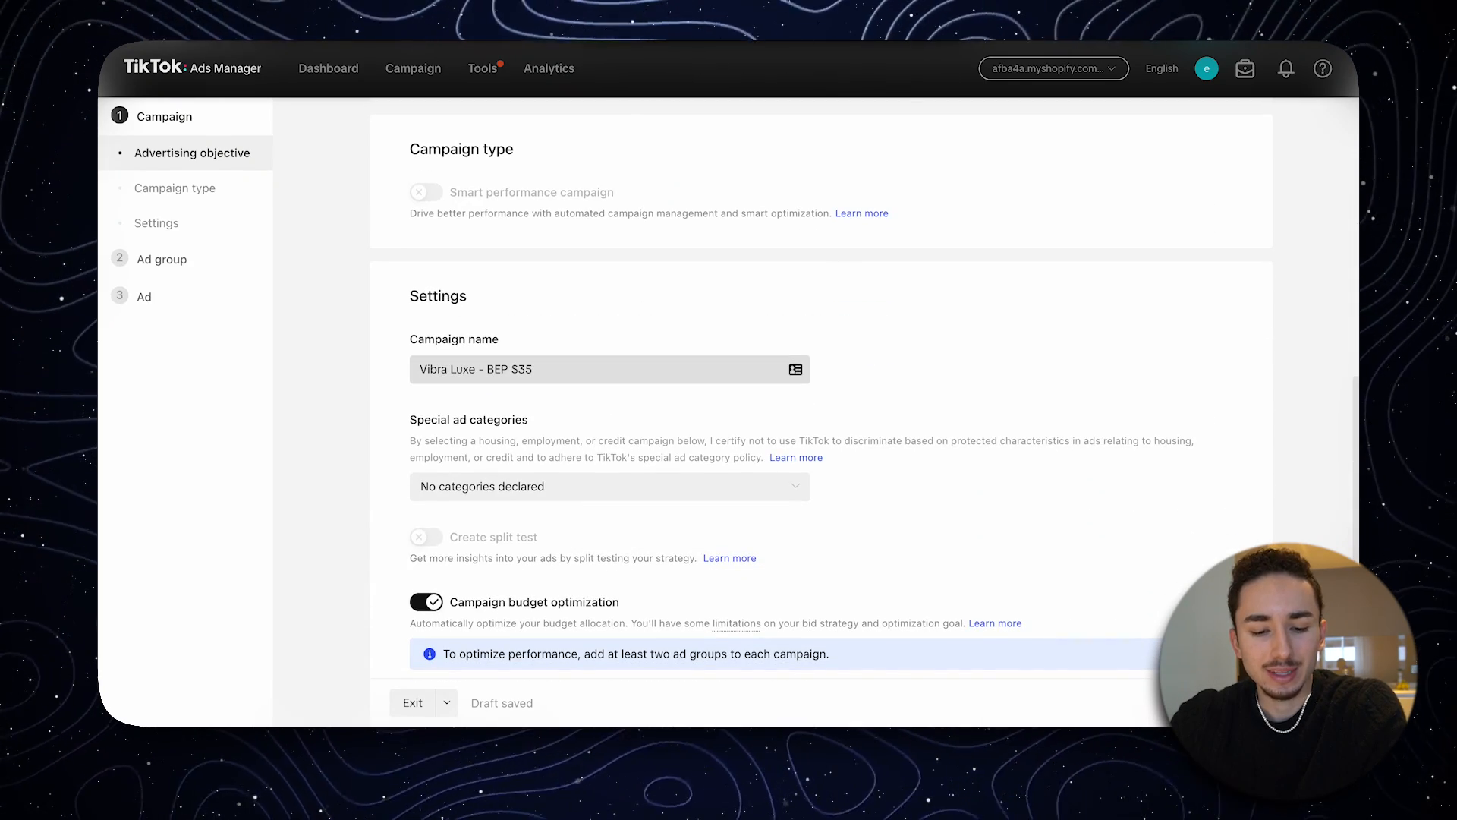
scroll(495, 383, down, 2)
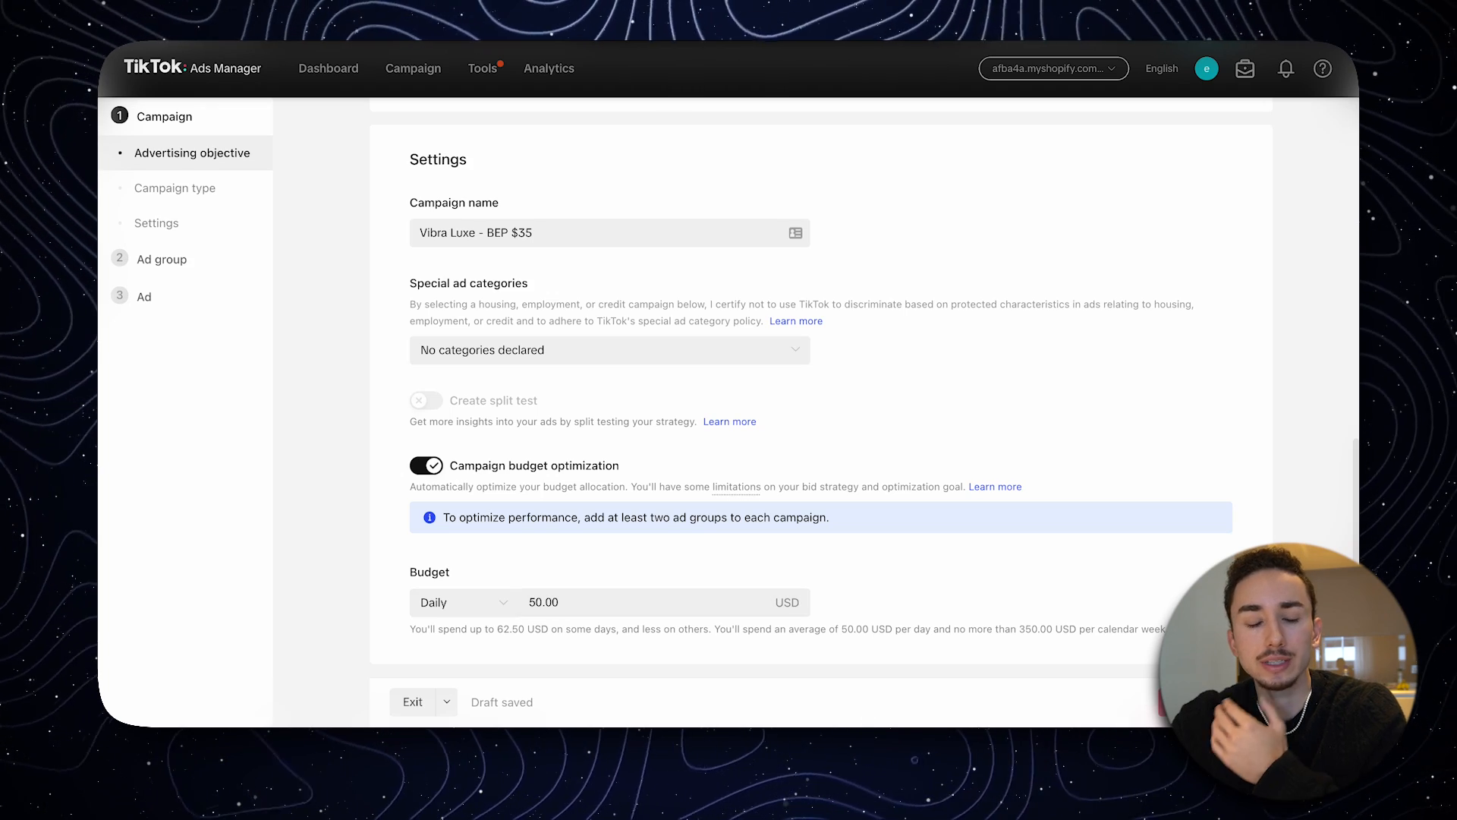
click(1205, 702)
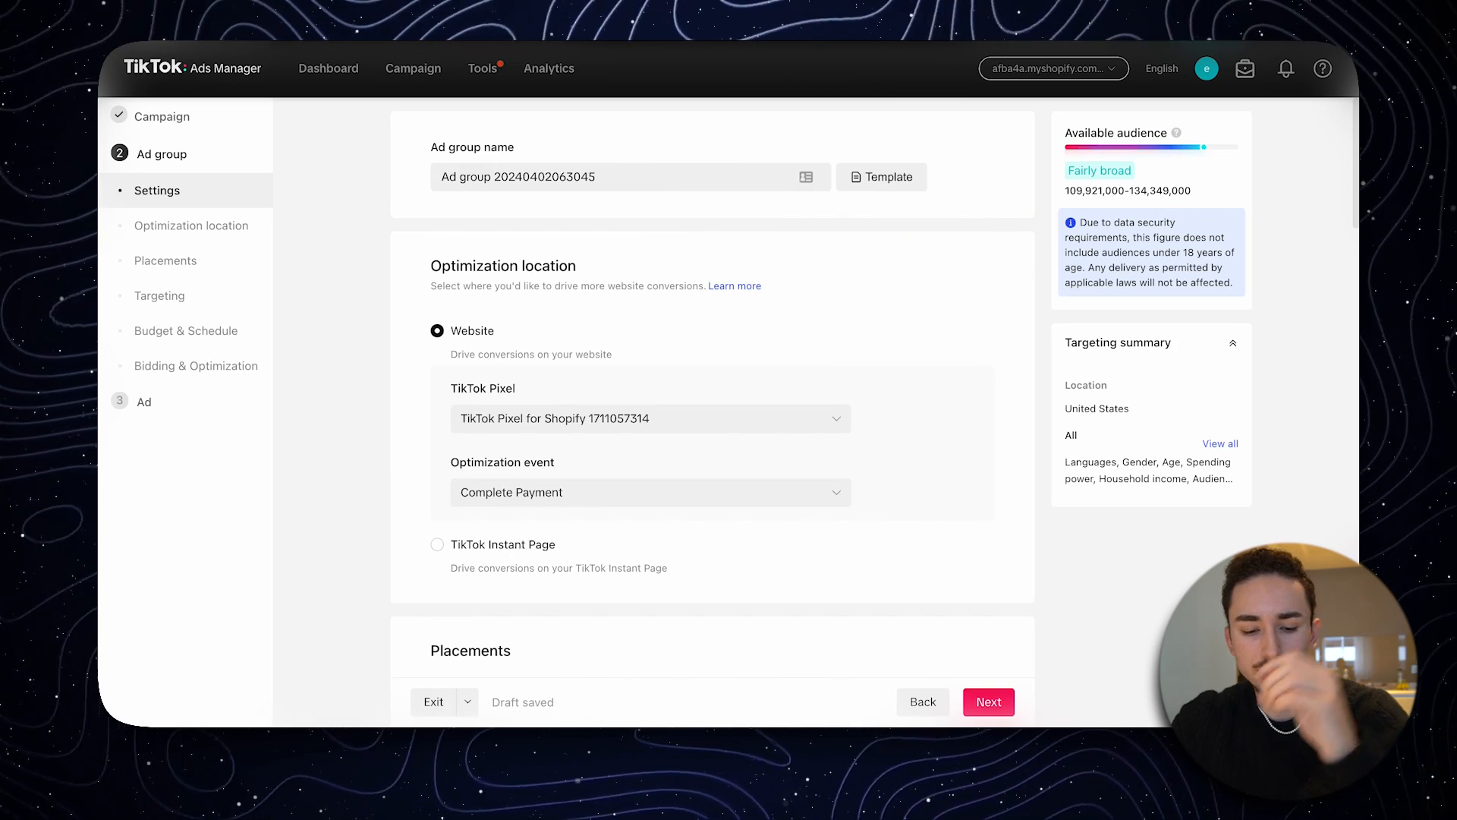
- Switch to the Shopify admin and open the store's sales channels
scroll(650, 303, down, 2)
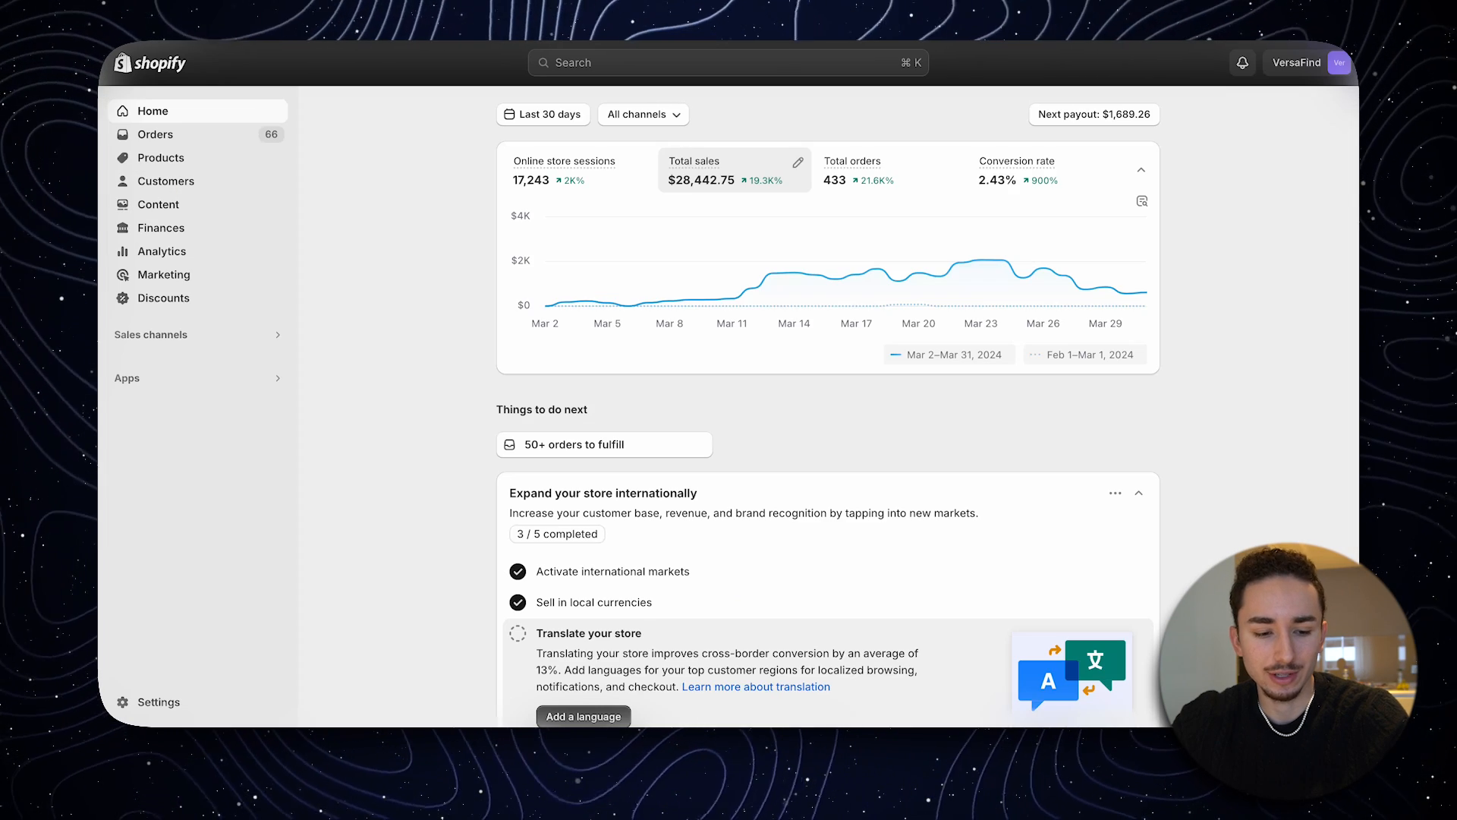
click(264, 336)
click(499, 189)
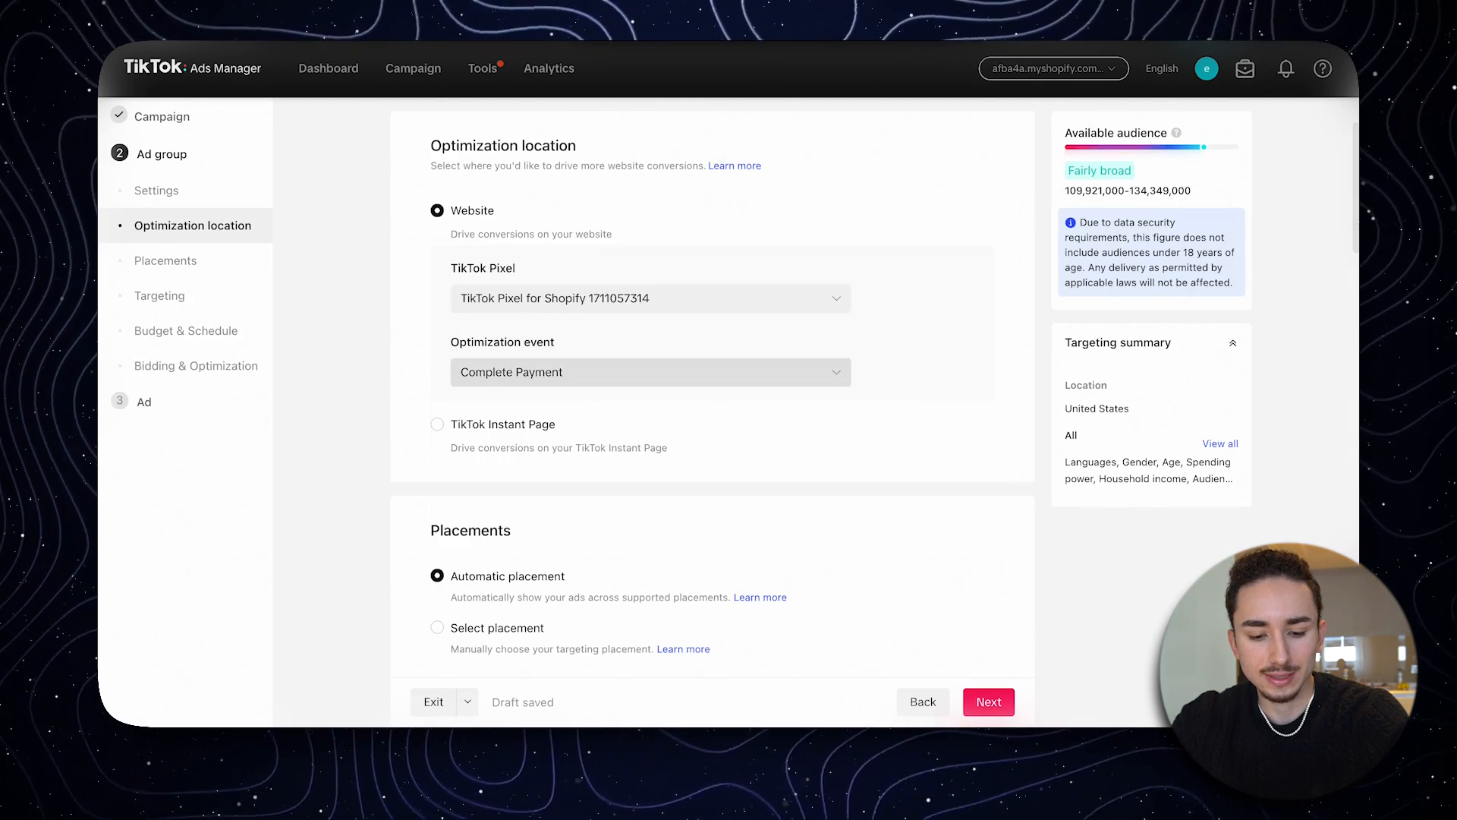
- Choose manual placement with only TikTok, excluding Global App Bundle and Pangle, and show the advanced placement settings
scroll(712, 394, down, 5)
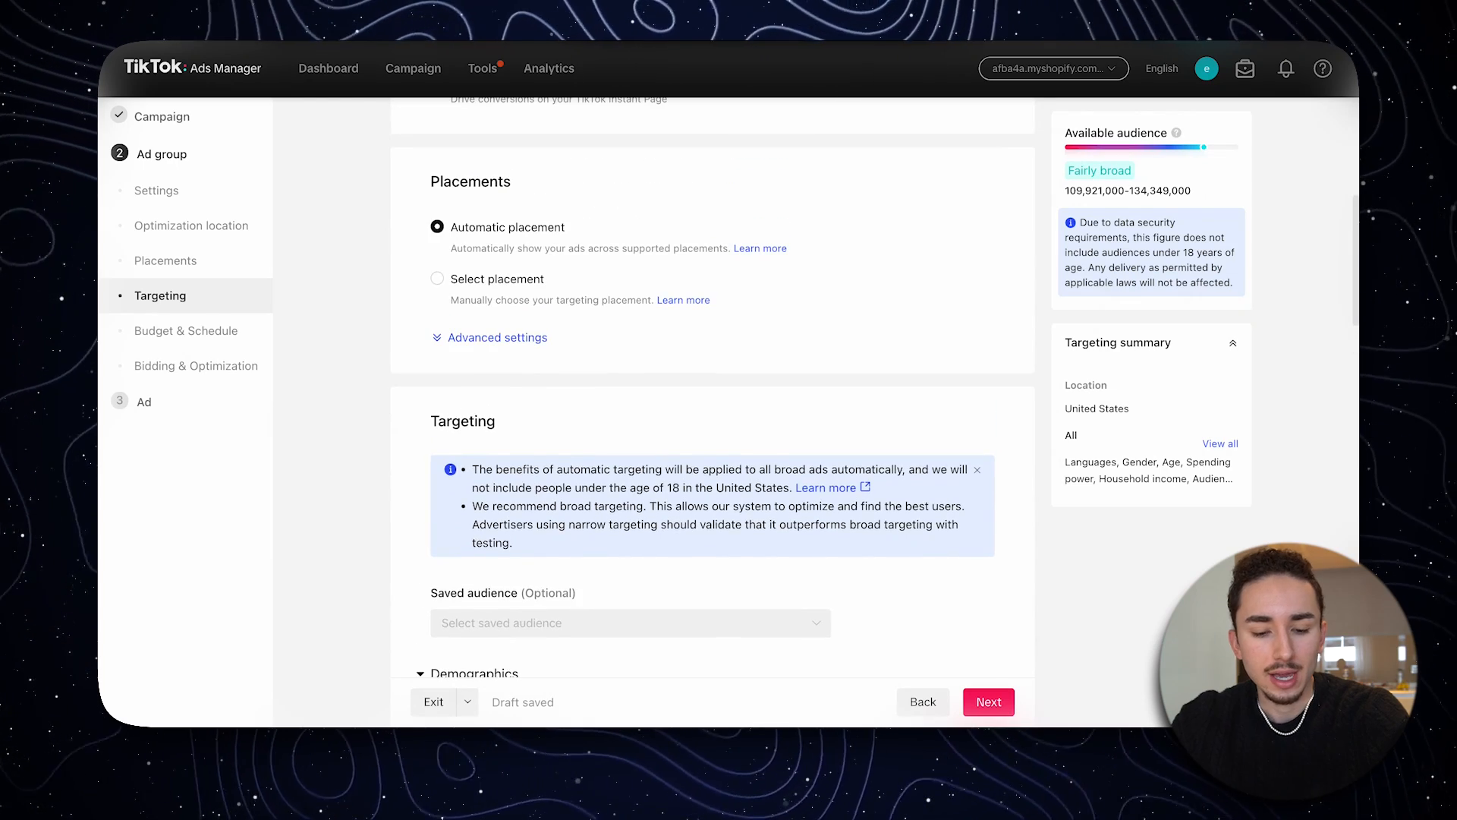
click(437, 278)
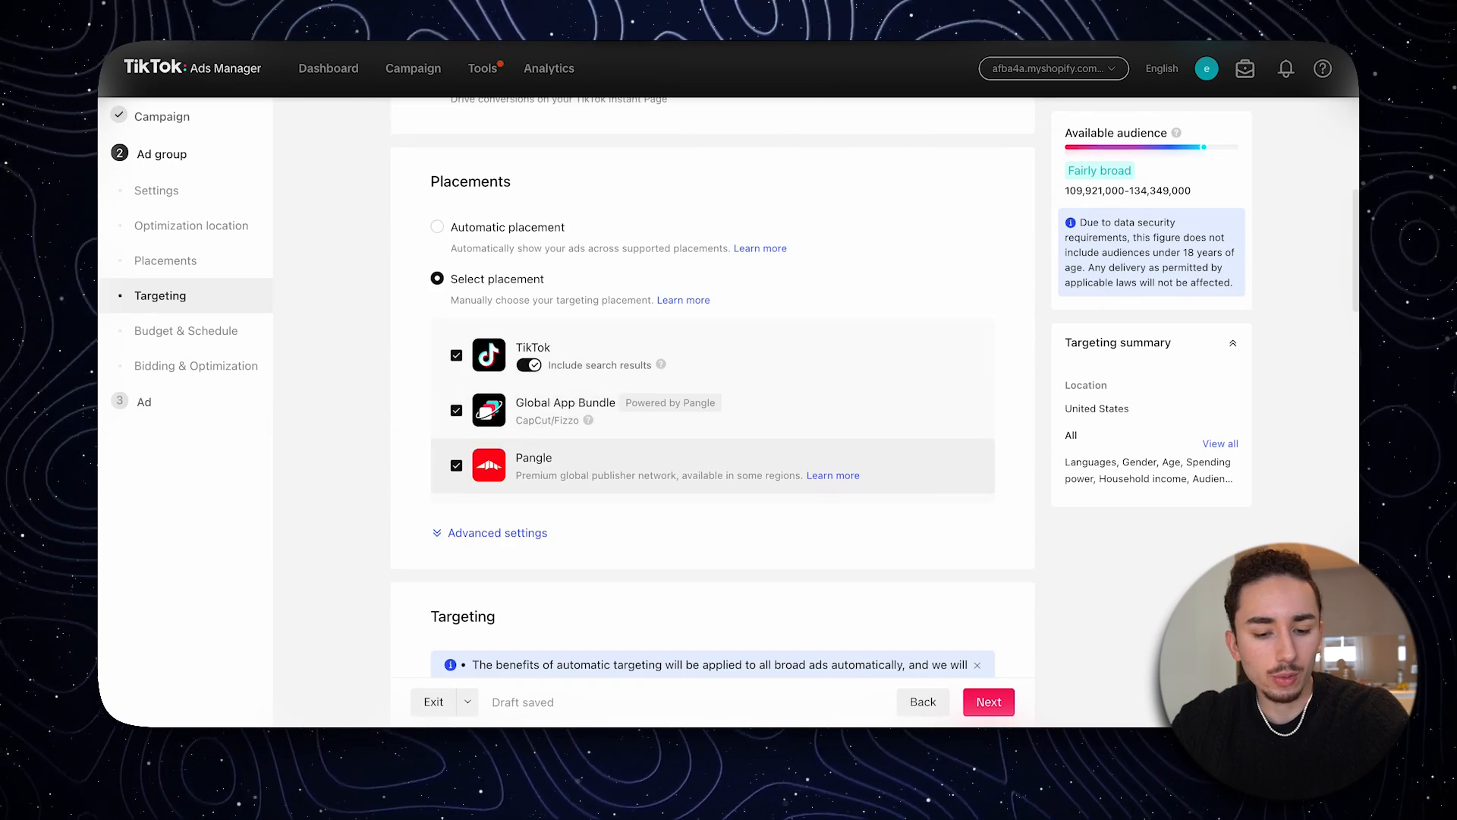
click(456, 410)
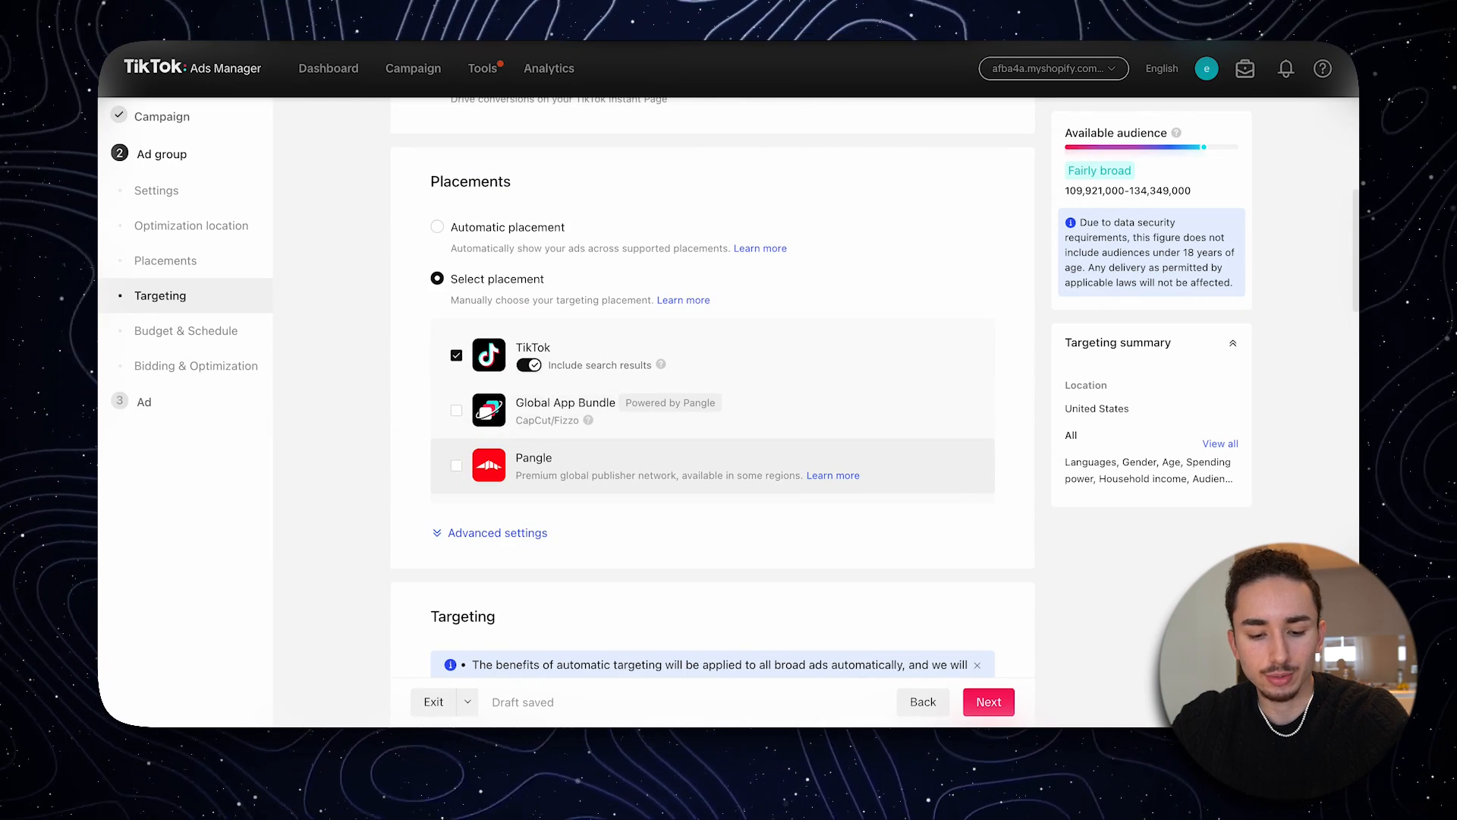
scroll(486, 464, down, 1)
click(497, 451)
scroll(498, 451, down, 2)
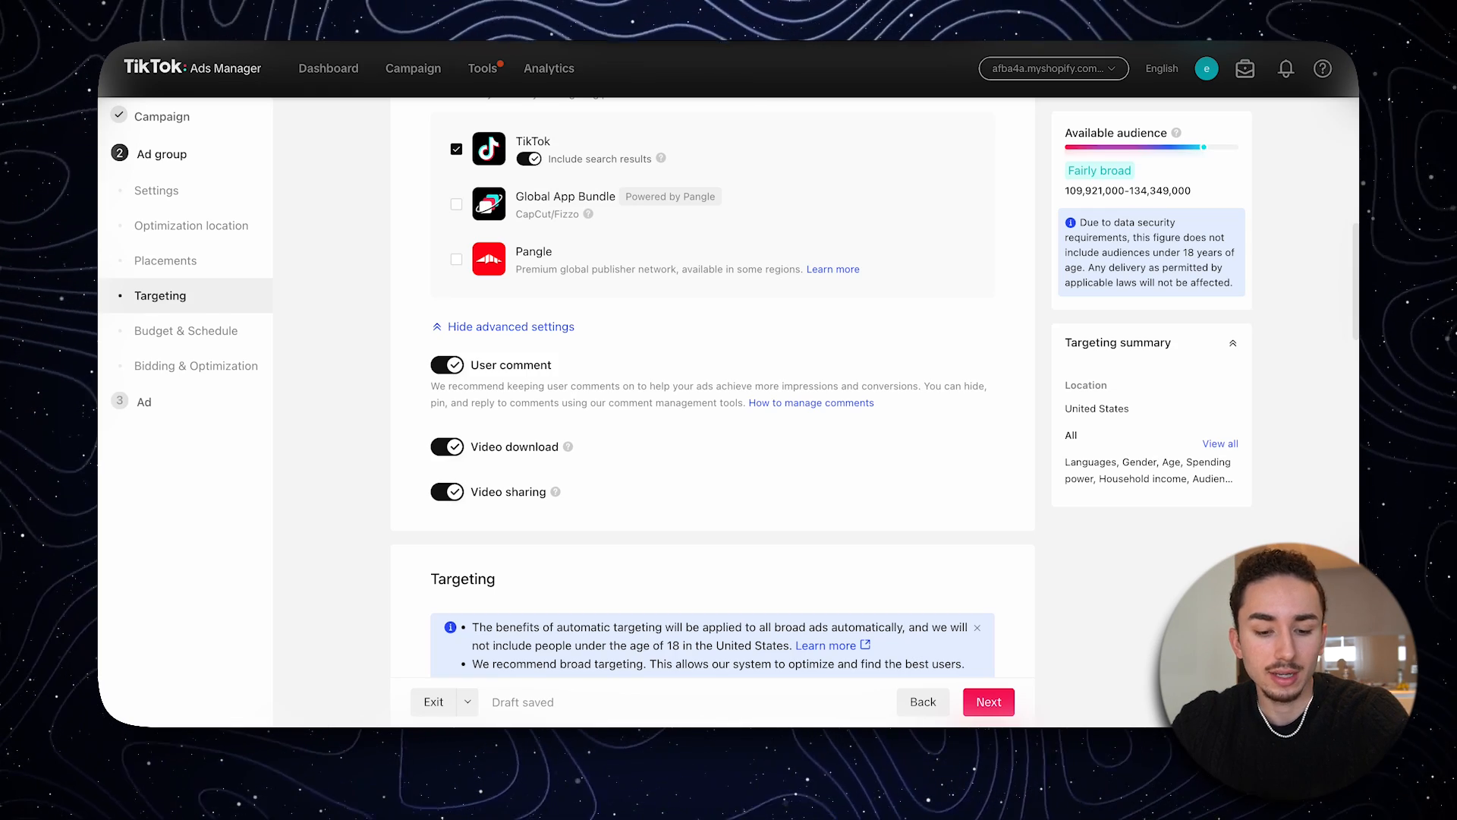
- Add Canada to the ad group's target locations alongside the United States
scroll(712, 392, down, 3)
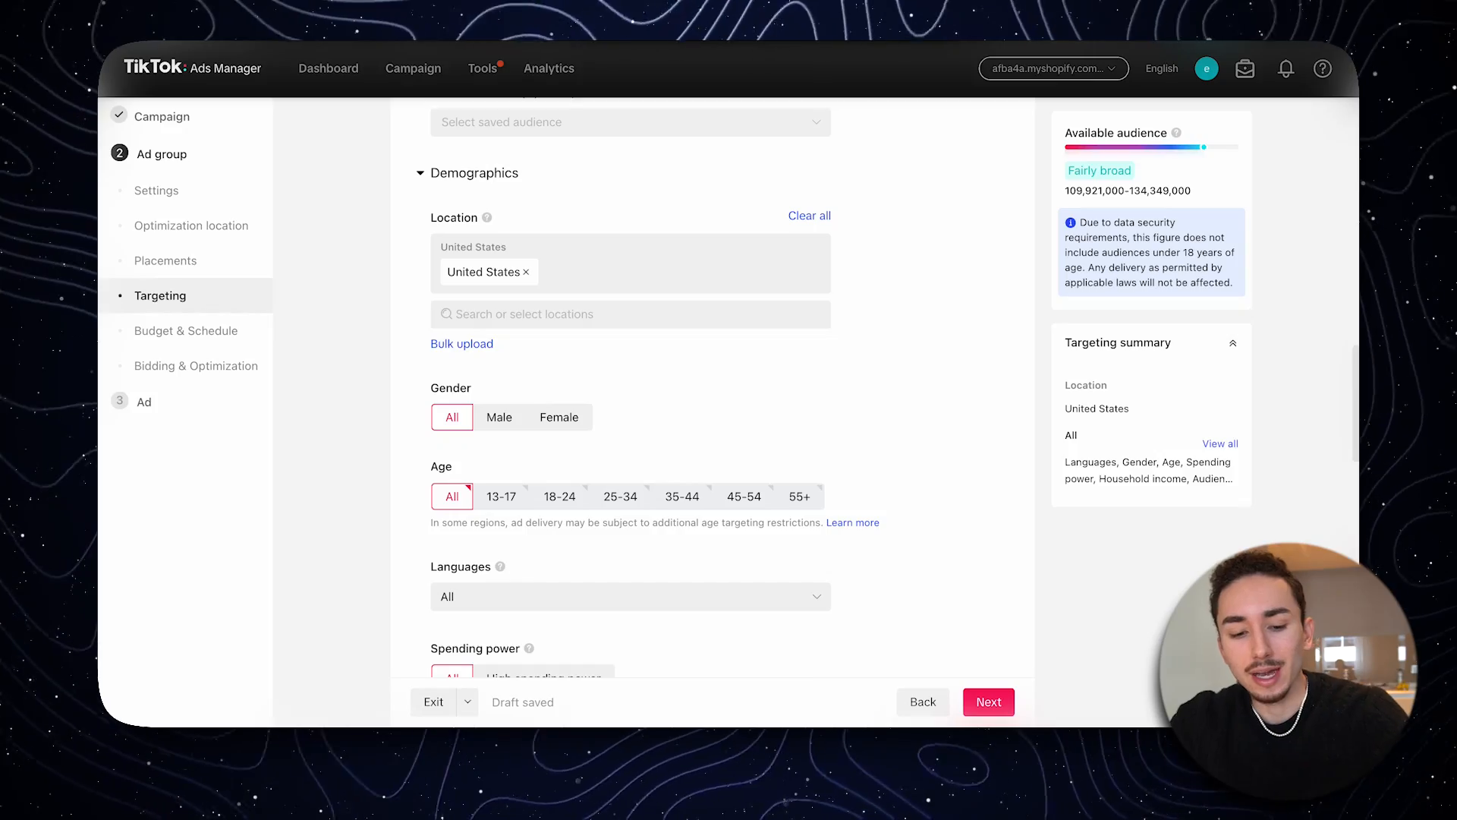
text(cana)
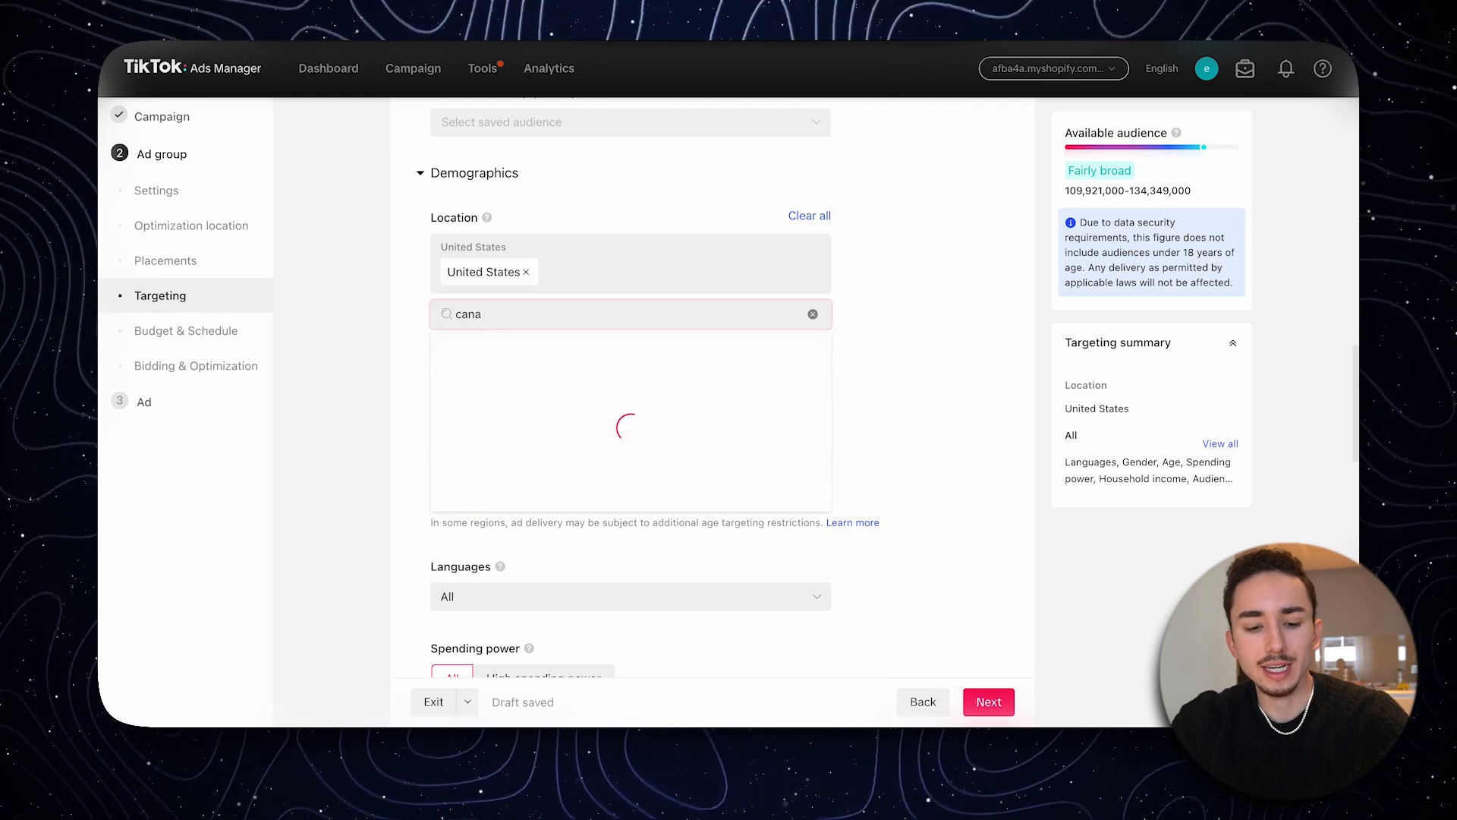
click(461, 407)
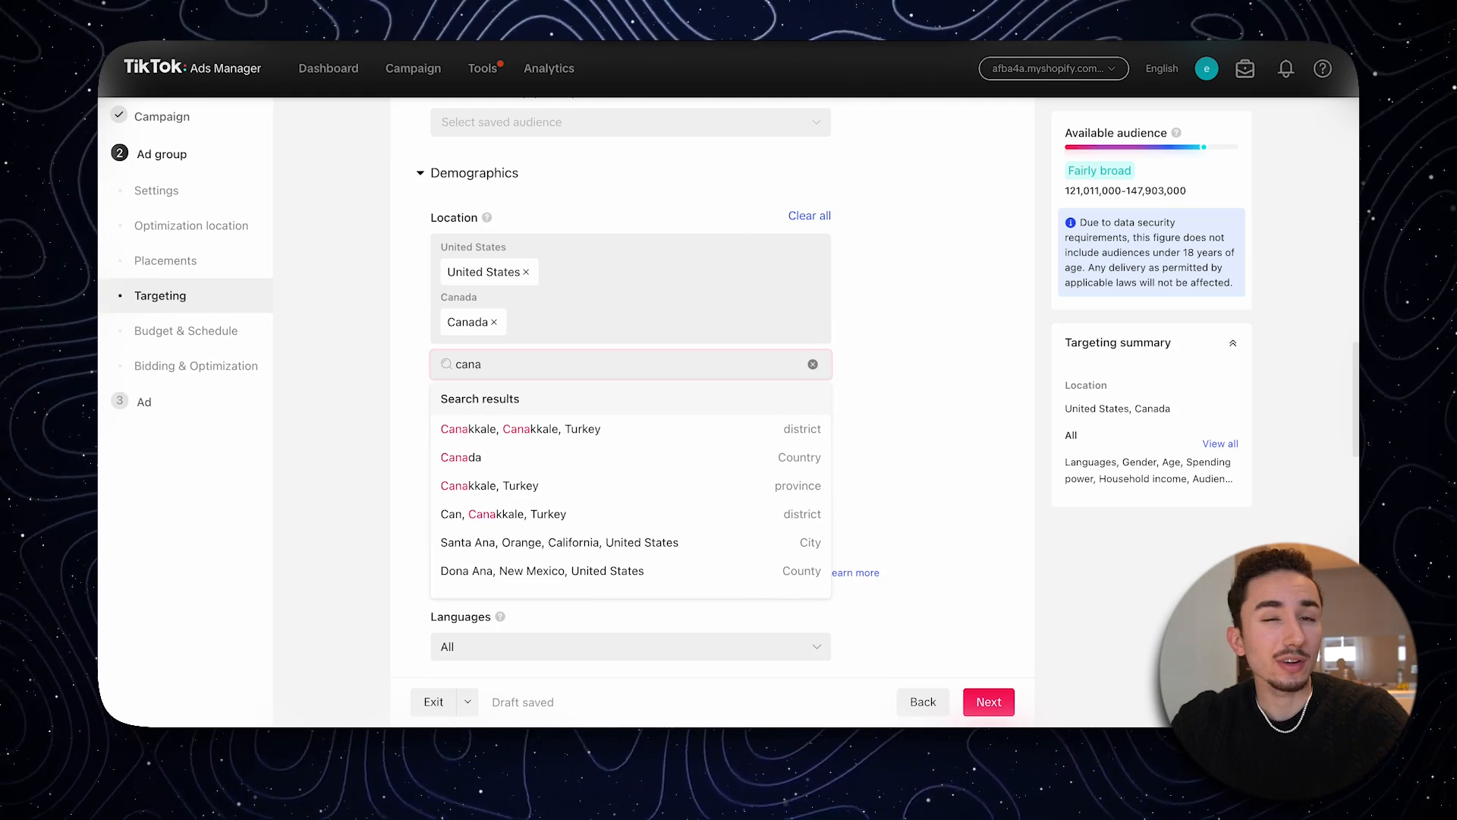
key(ctrl+a)
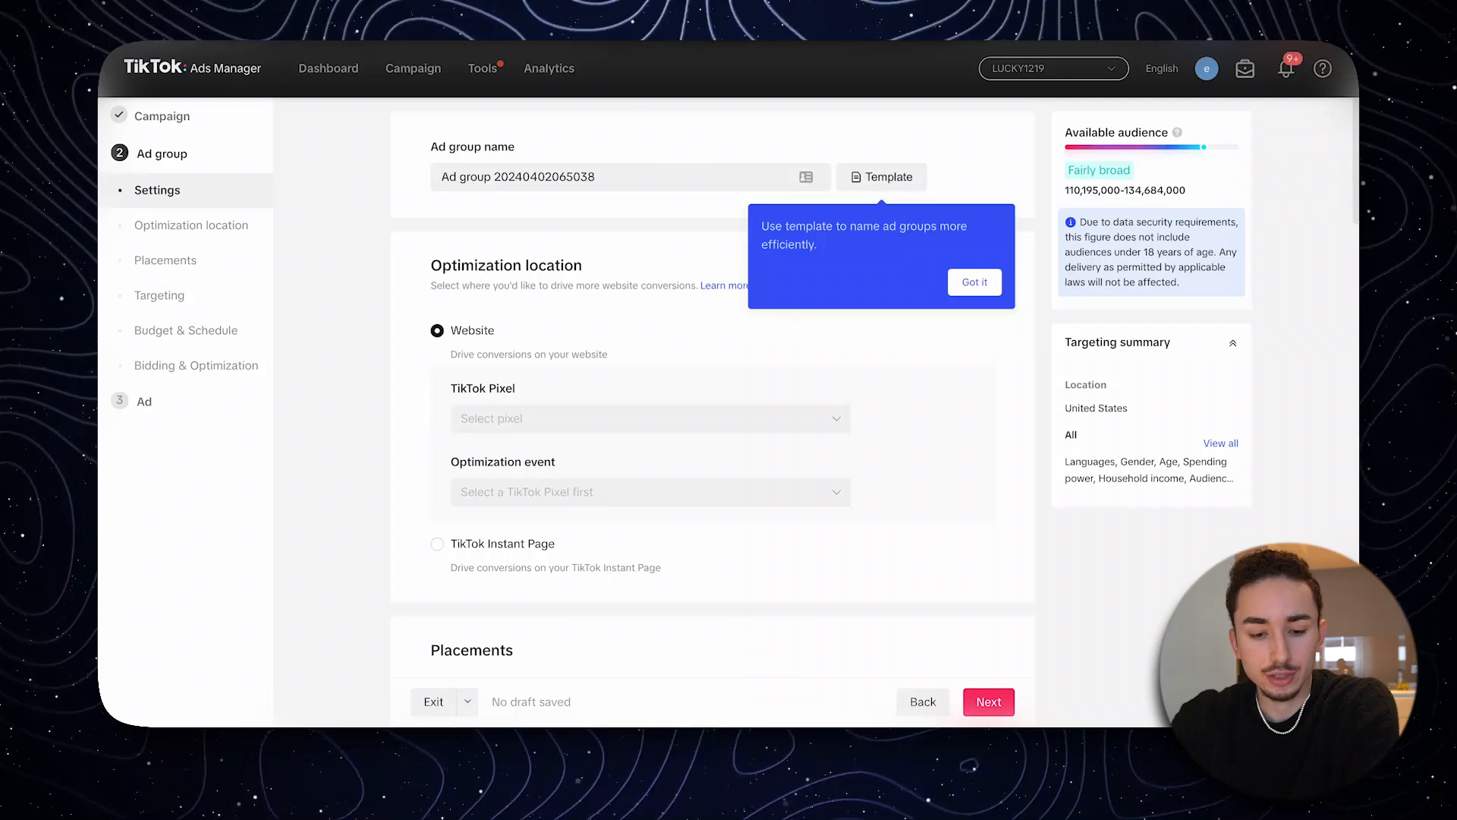
- Search the target locations in the other ad account's ad group for "united"
scroll(630, 395, down, 15)
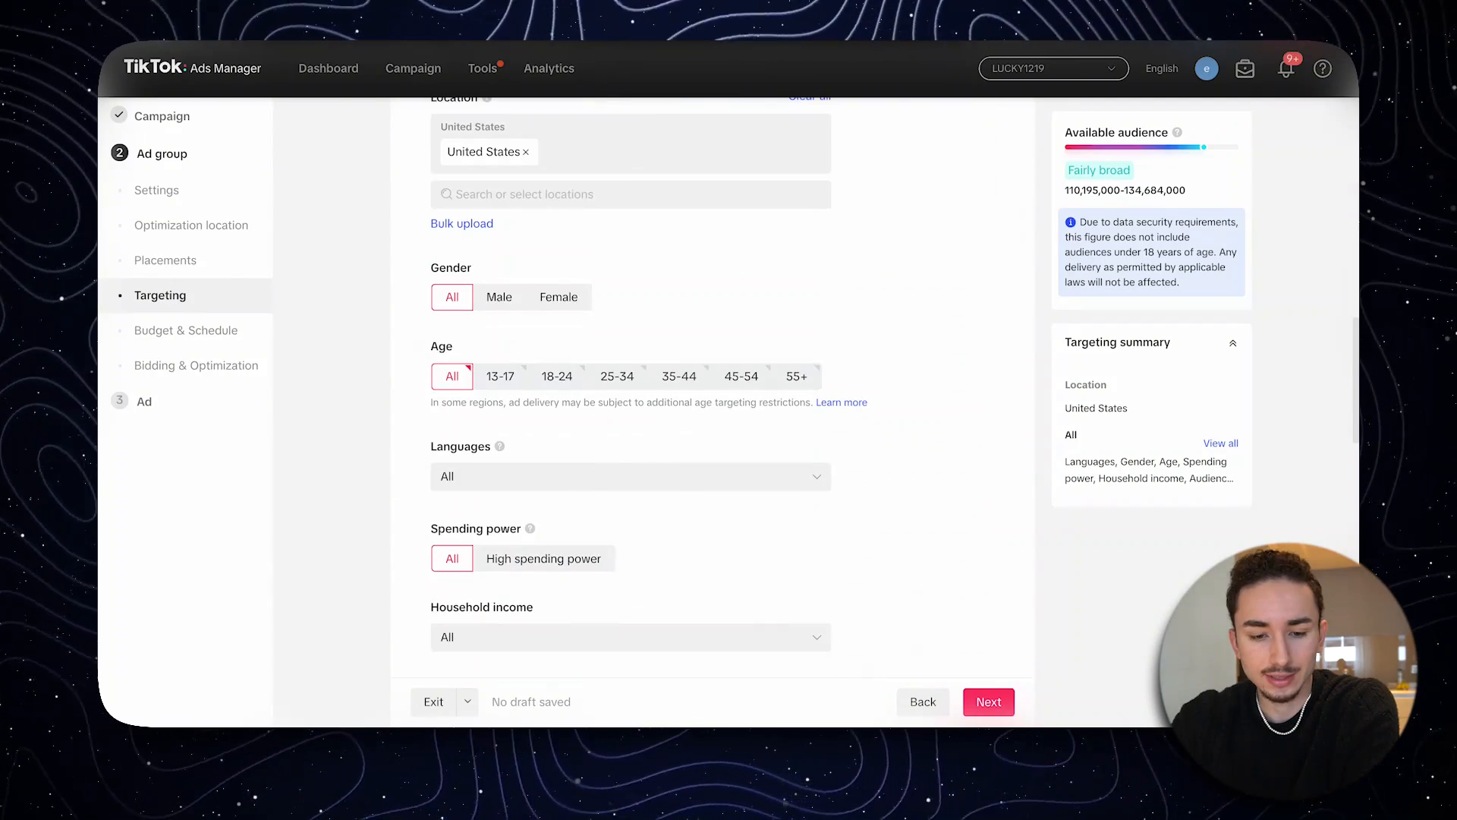
click(524, 194)
text(united)
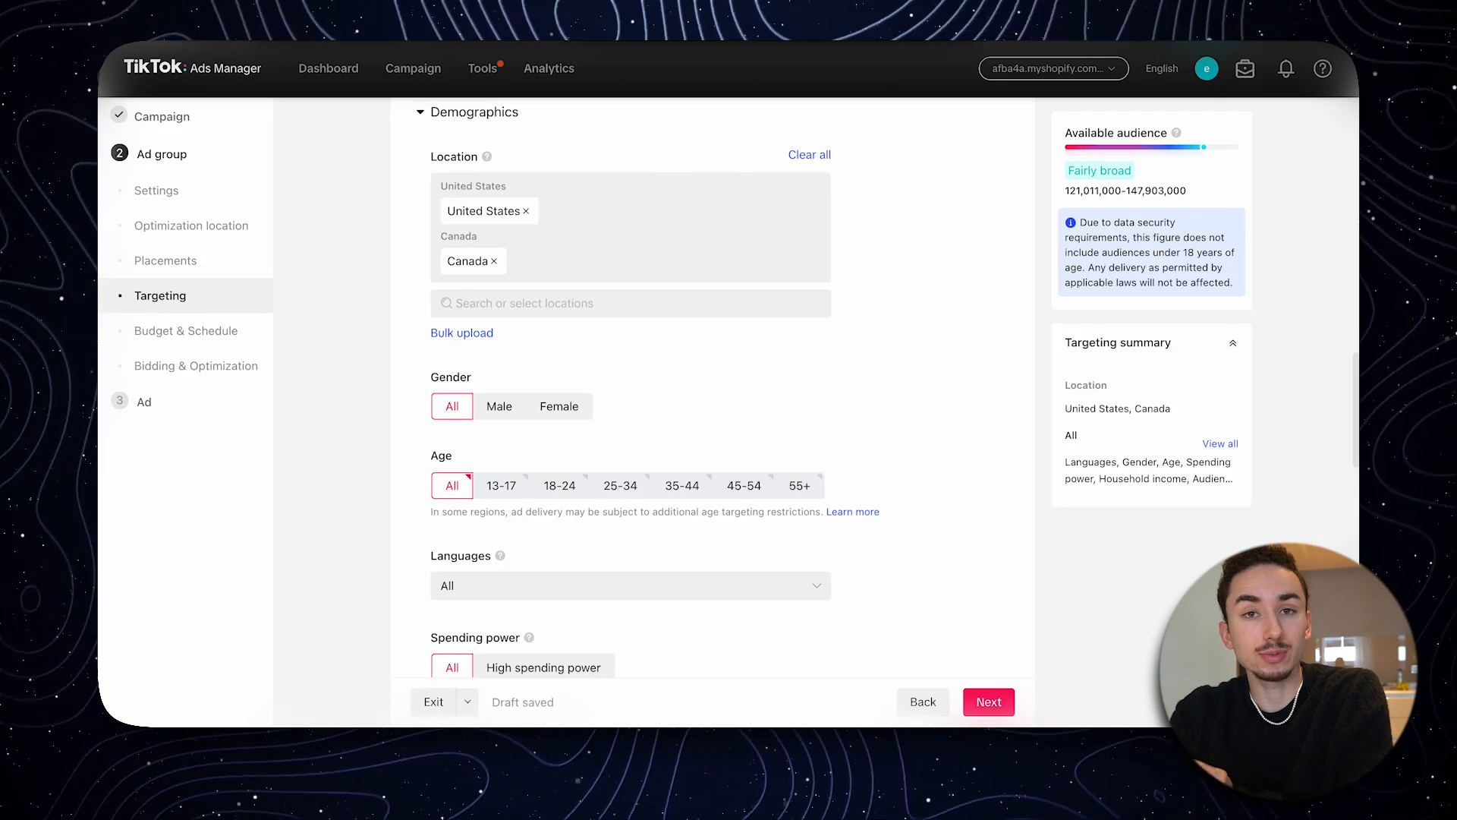
- Limit the ad group's target ages to 18-24, 25-34, 35-44, 45-54 and 55+
scroll(560, 304, down, 3)
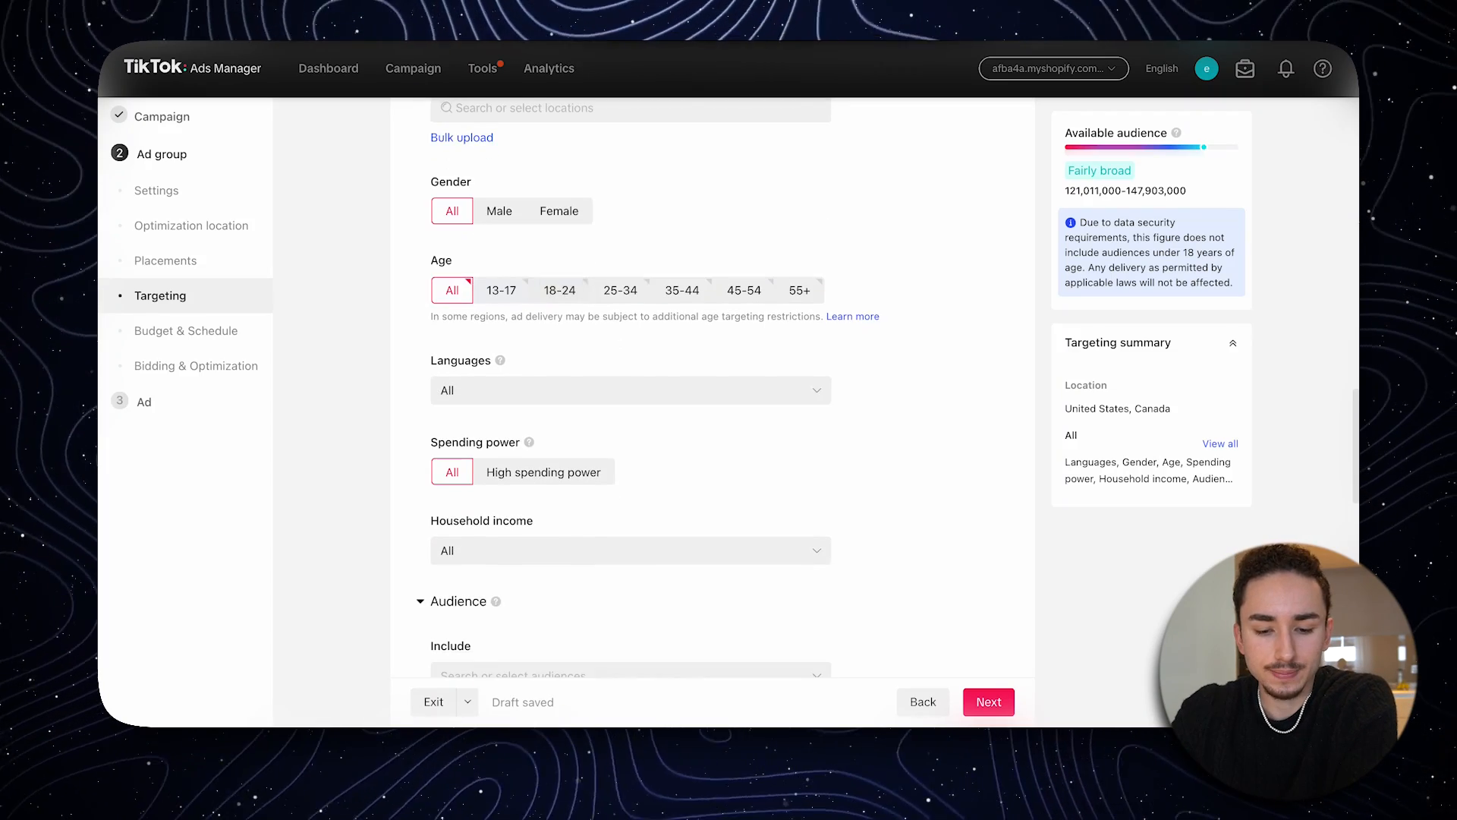
click(560, 290)
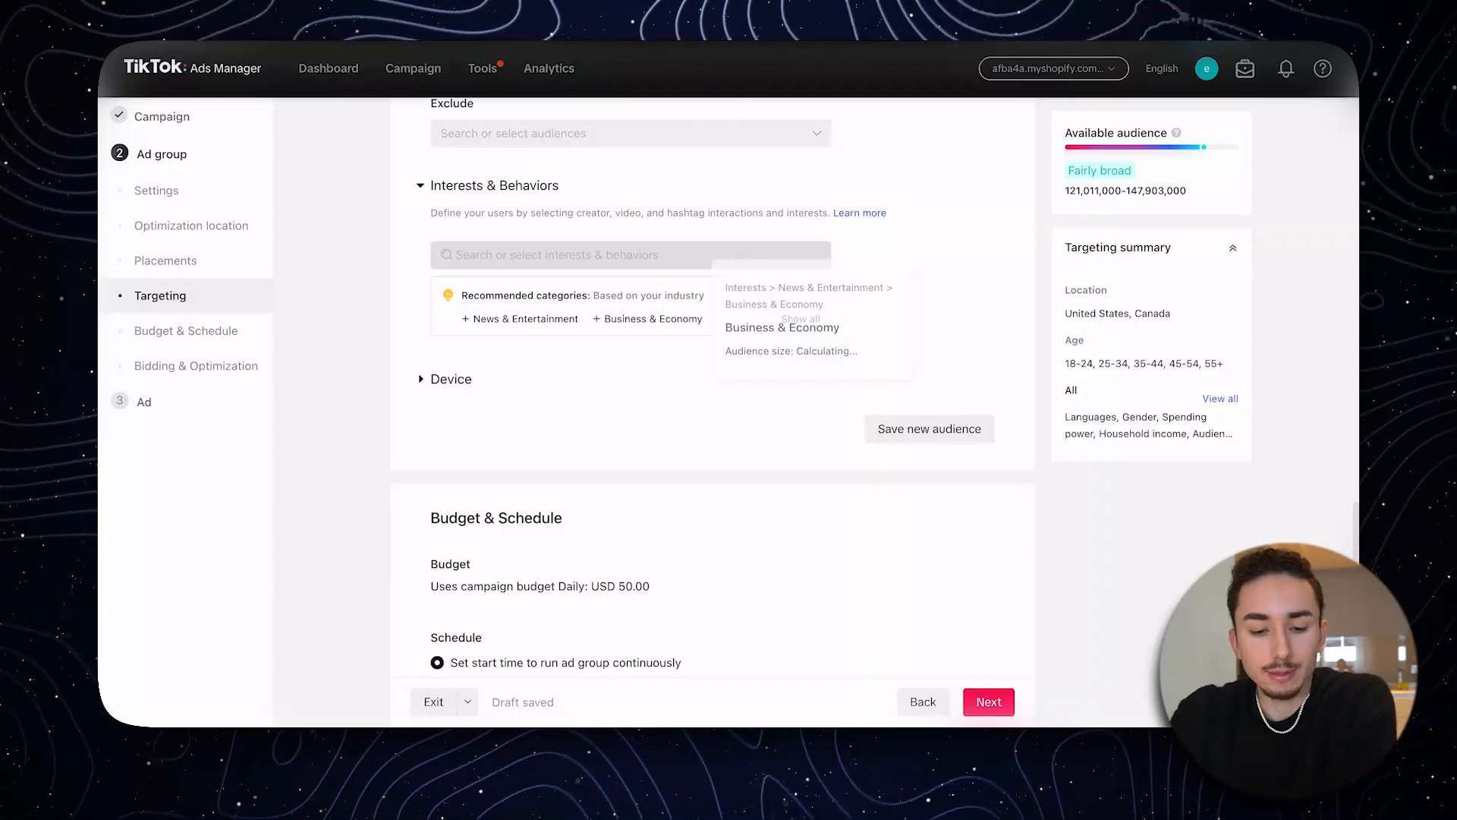
- Schedule the ad group to run continuously from 2024-04-03 at 07:00
scroll(713, 395, down, 3)
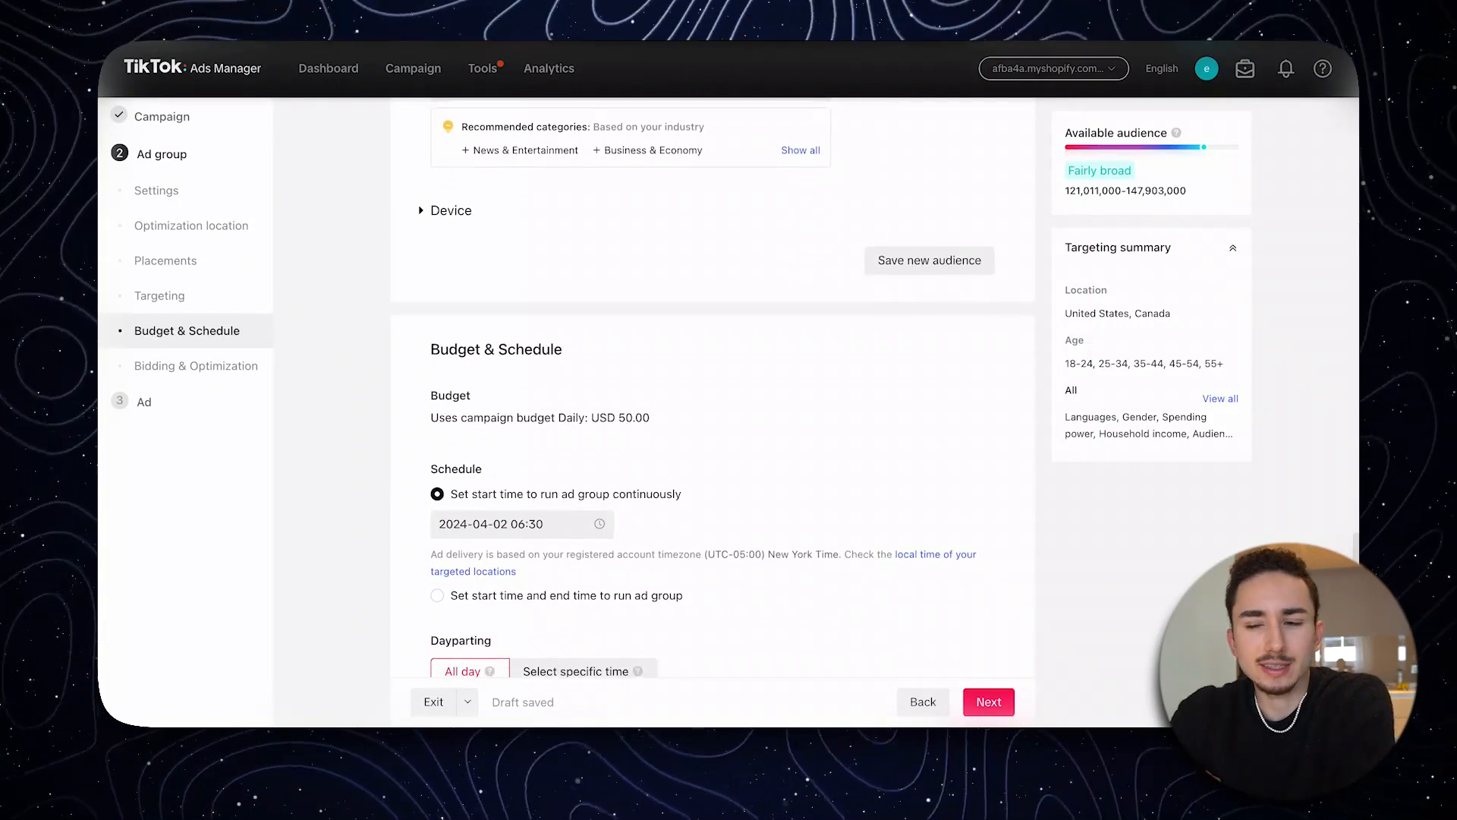
scroll(714, 395, down, 4)
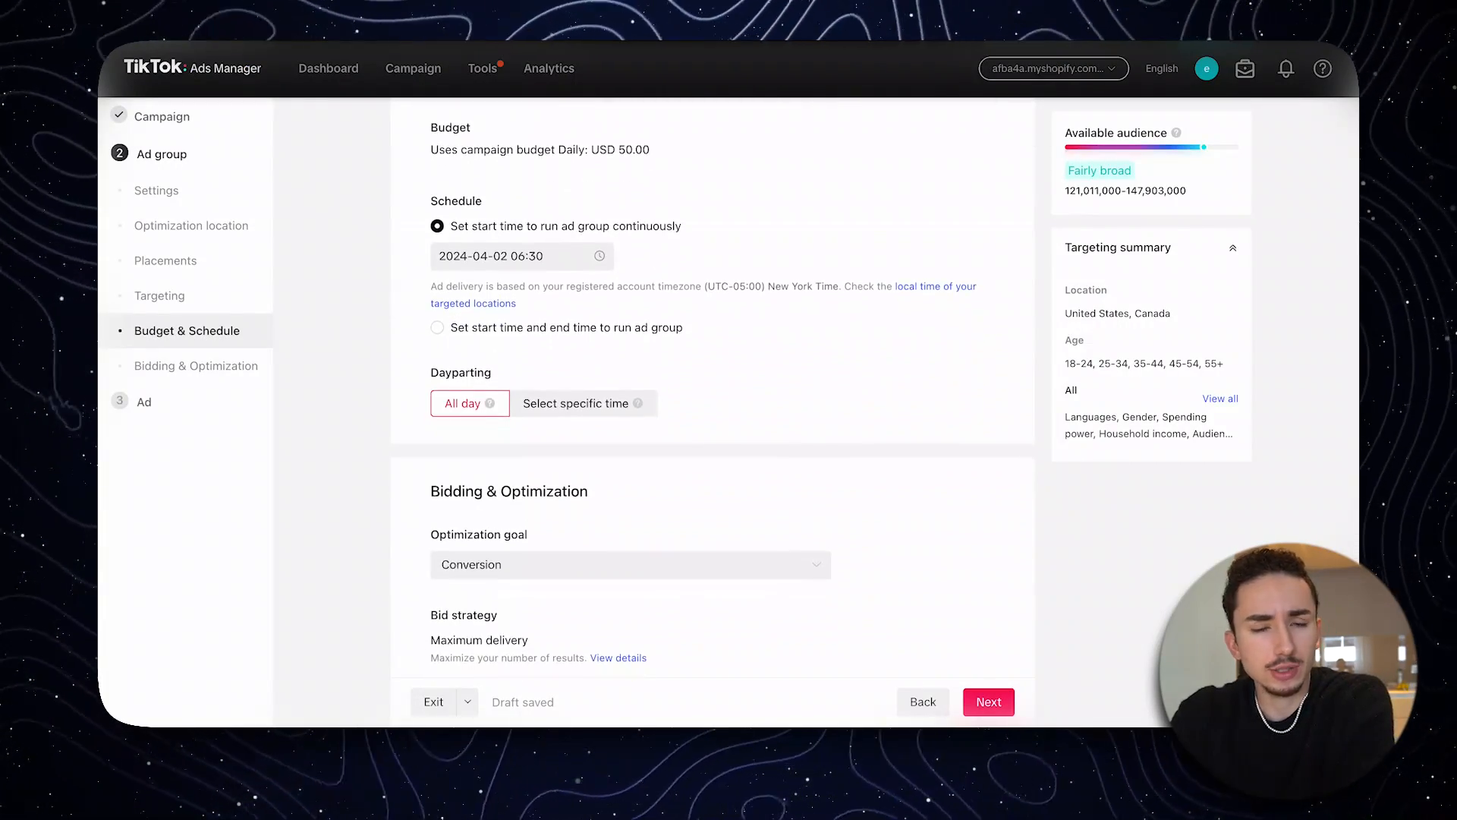
click(524, 256)
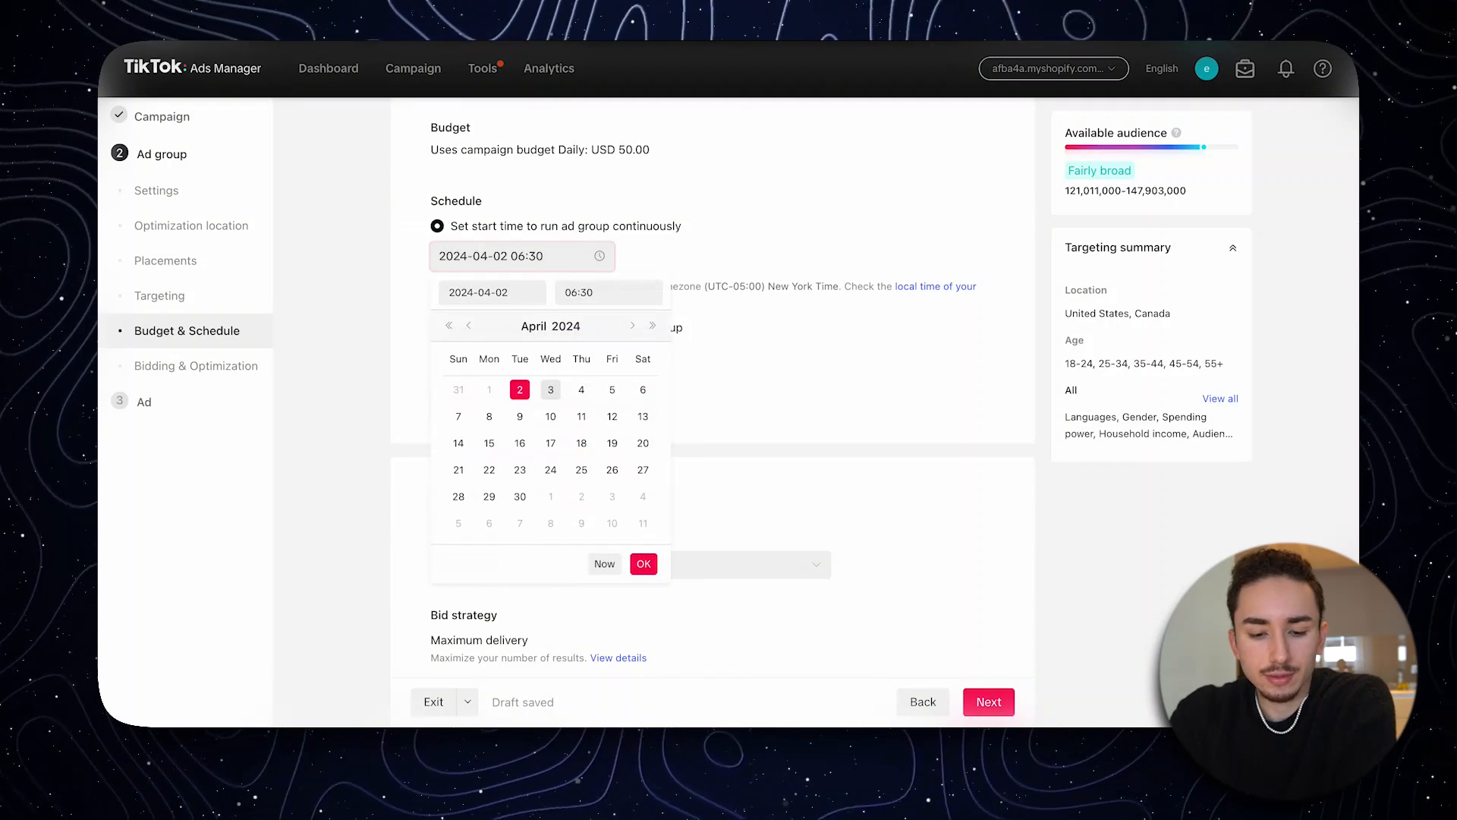
click(517, 293)
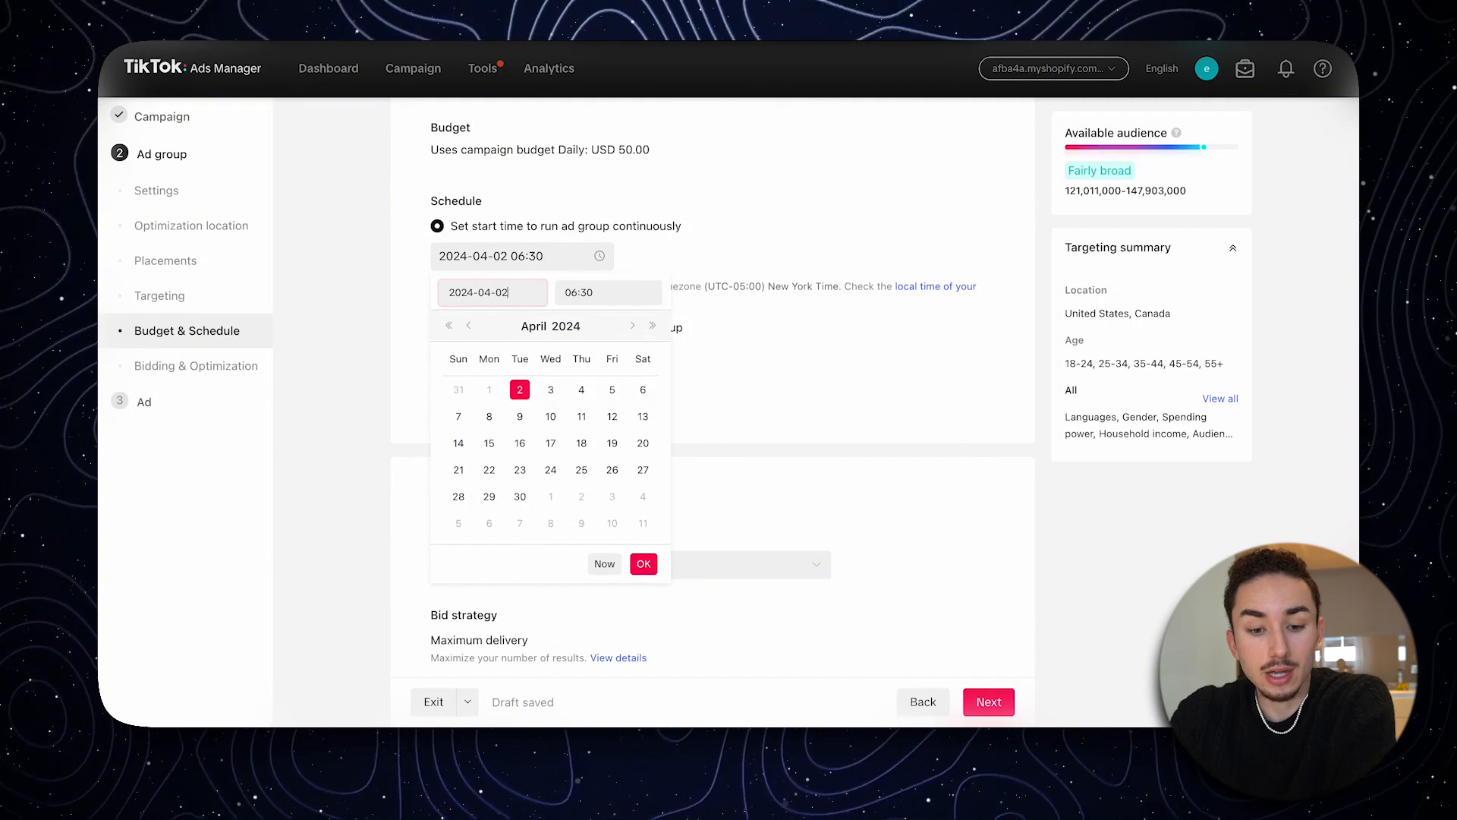
click(551, 389)
click(607, 293)
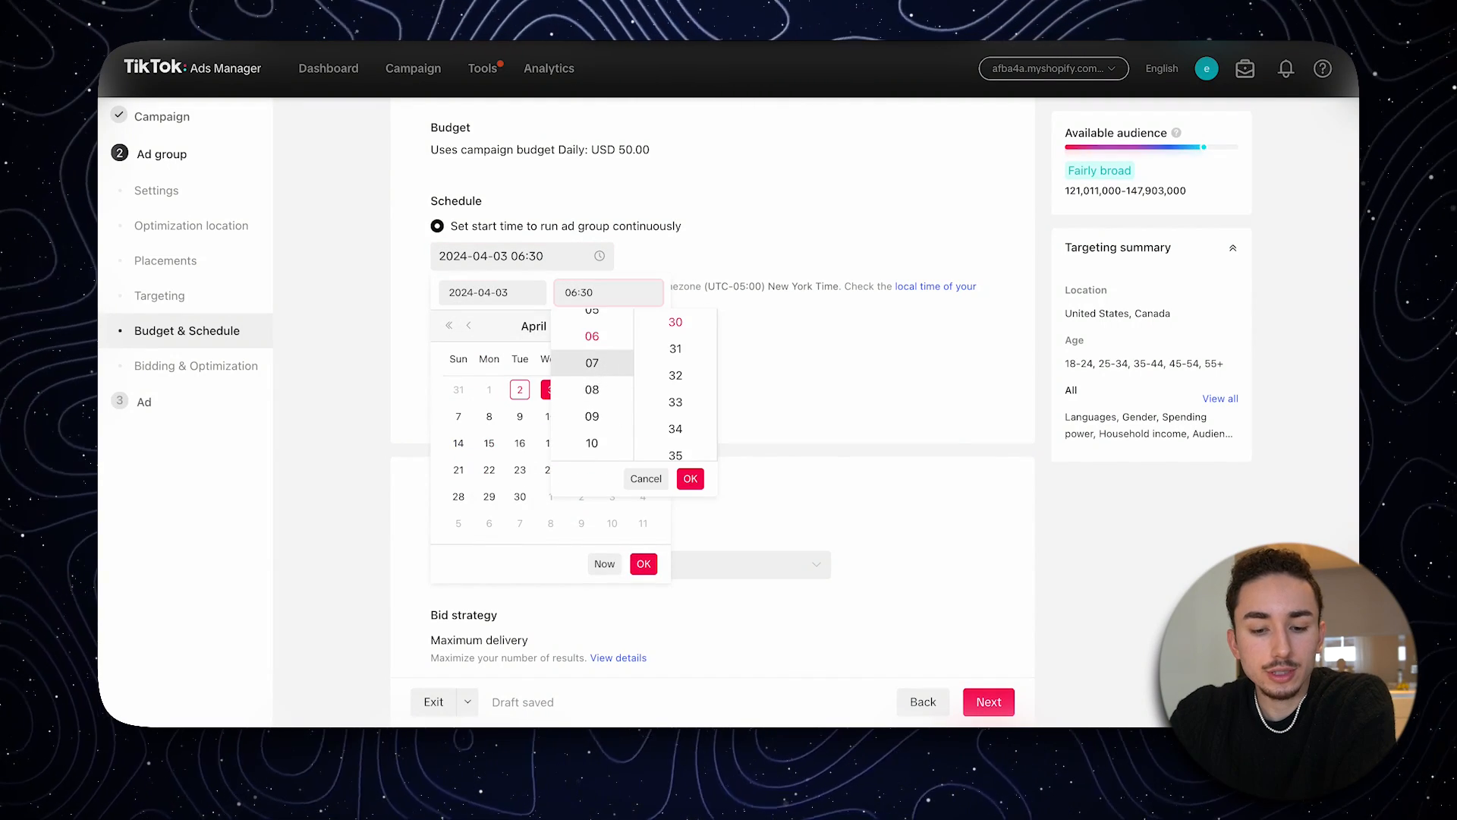
click(592, 362)
scroll(675, 348, up, 10)
click(675, 322)
click(690, 478)
click(643, 563)
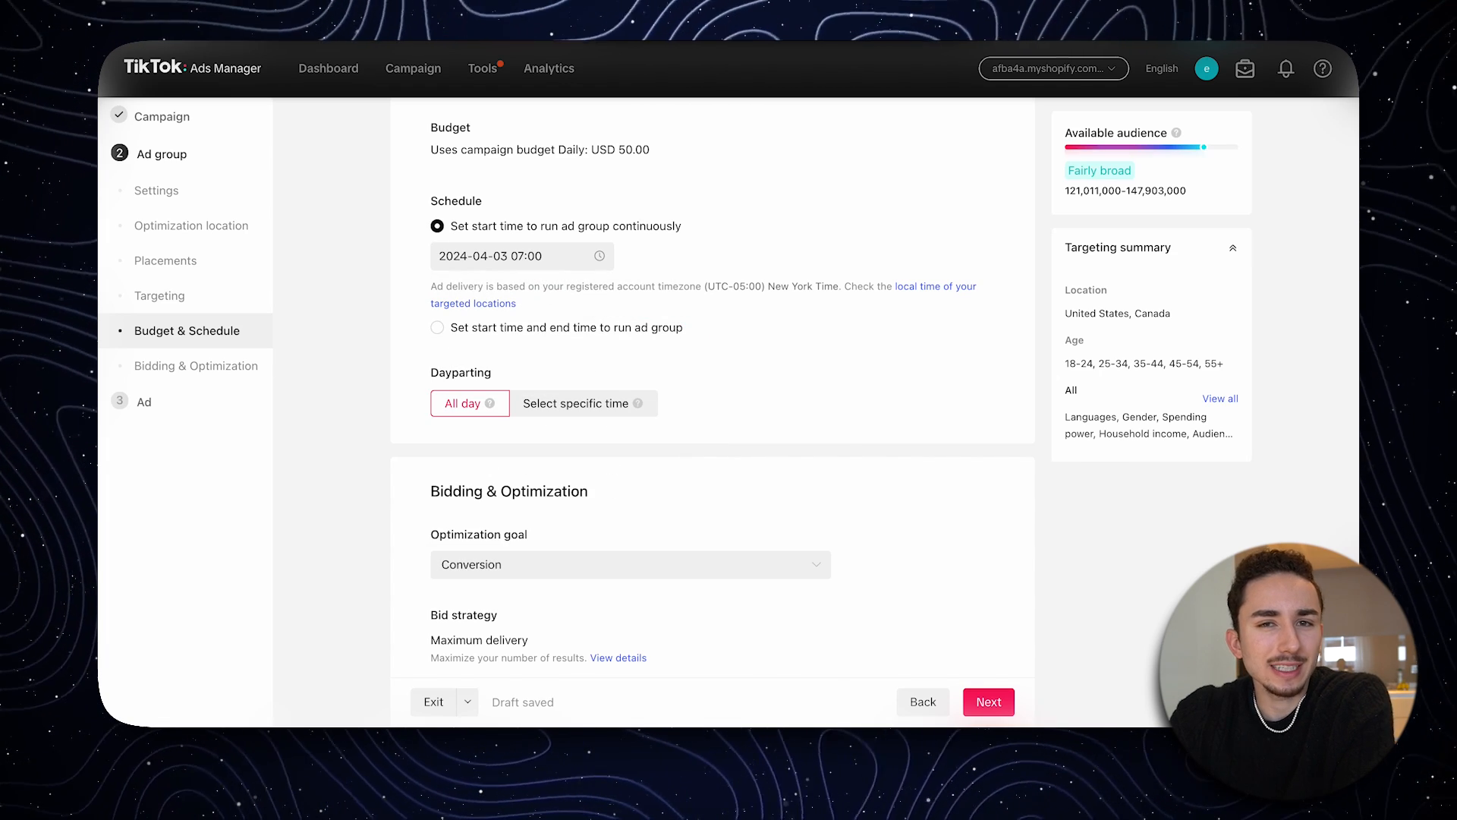
- Restrict dayparting to specific times, selecting 07:00 to 23:00 for every day from Monday to Sunday
click(575, 403)
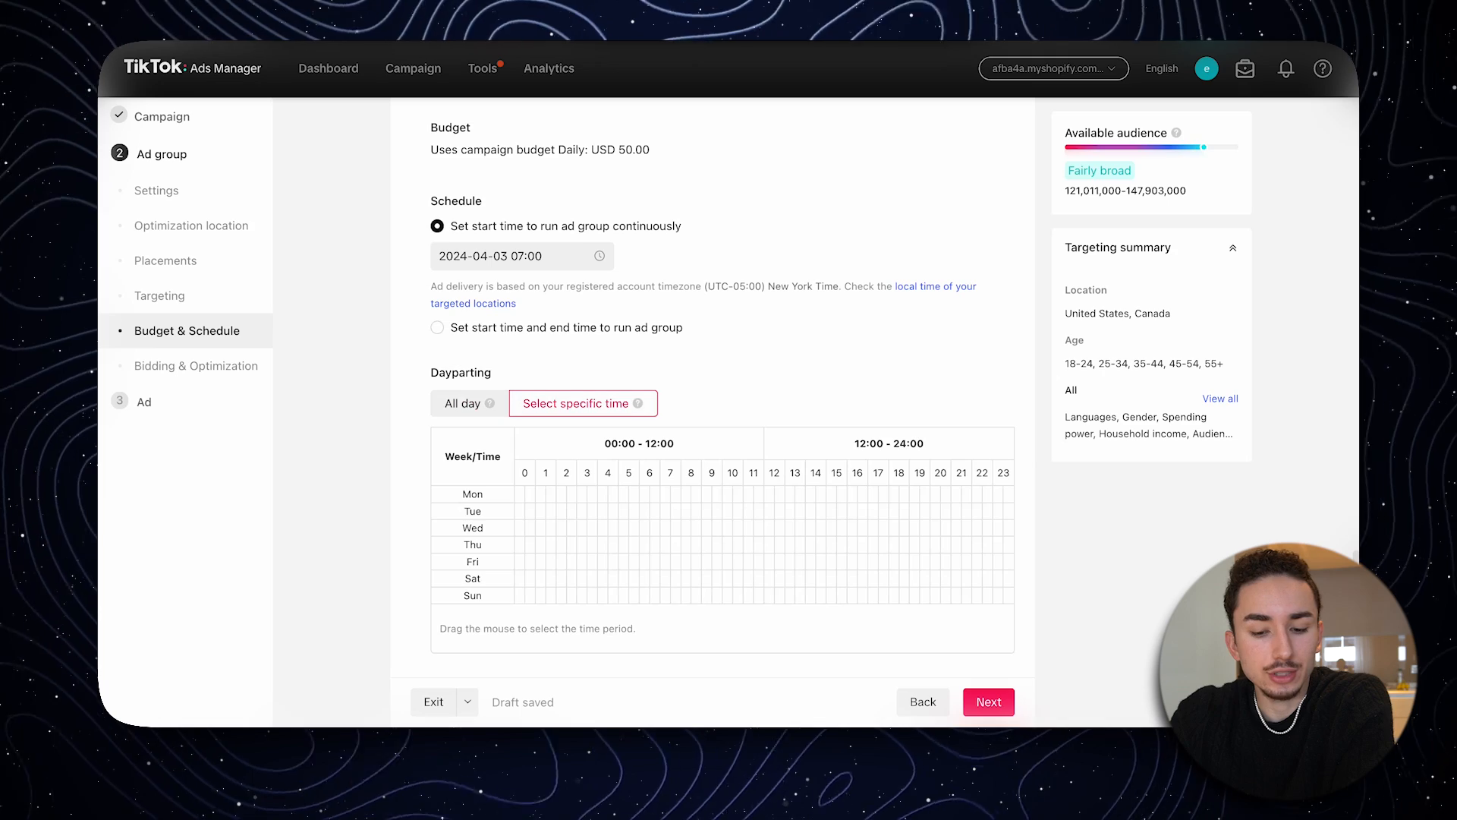
drag(670, 493, 985, 595)
scroll(721, 394, down, 7)
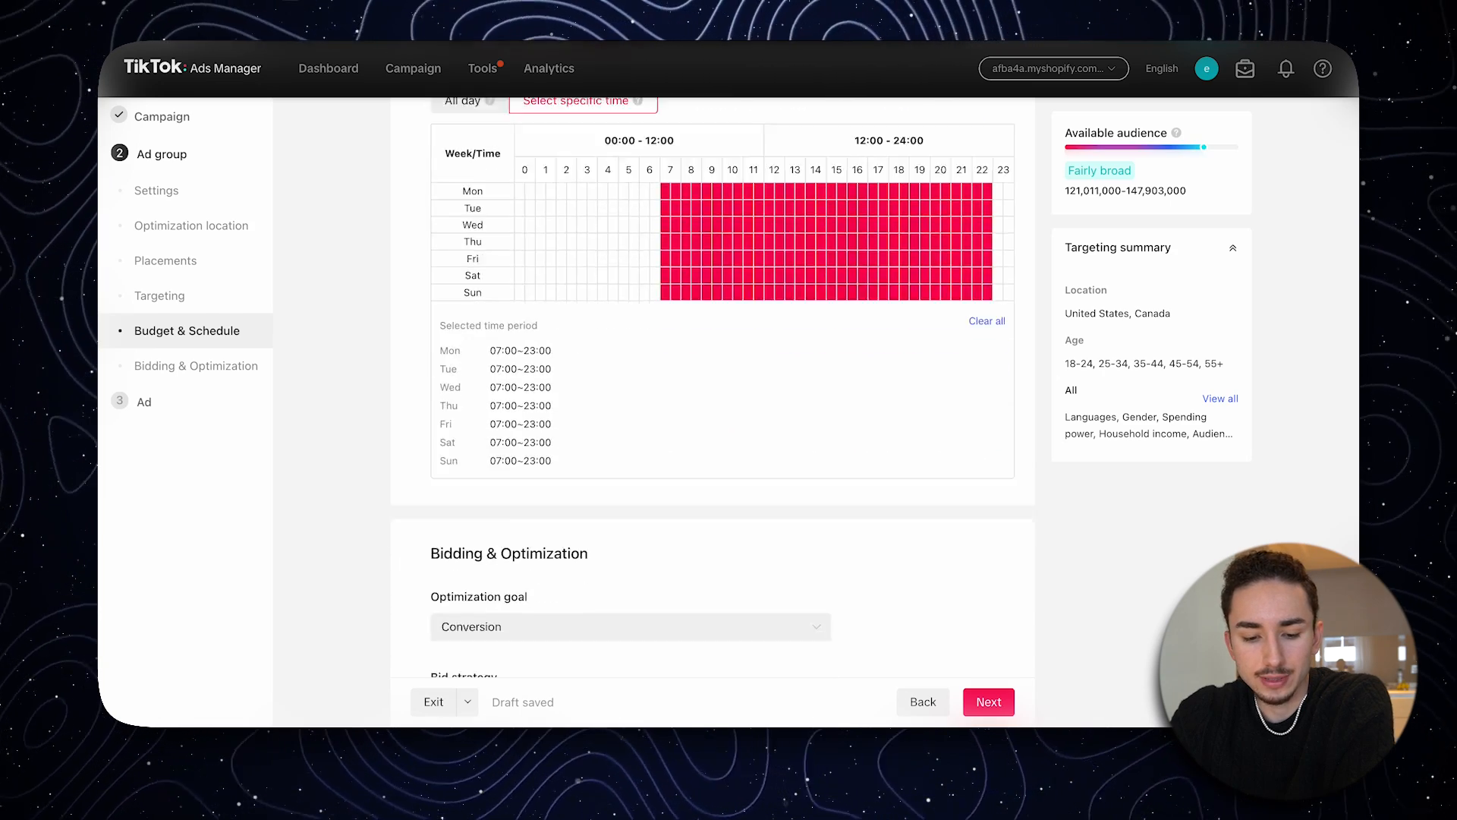
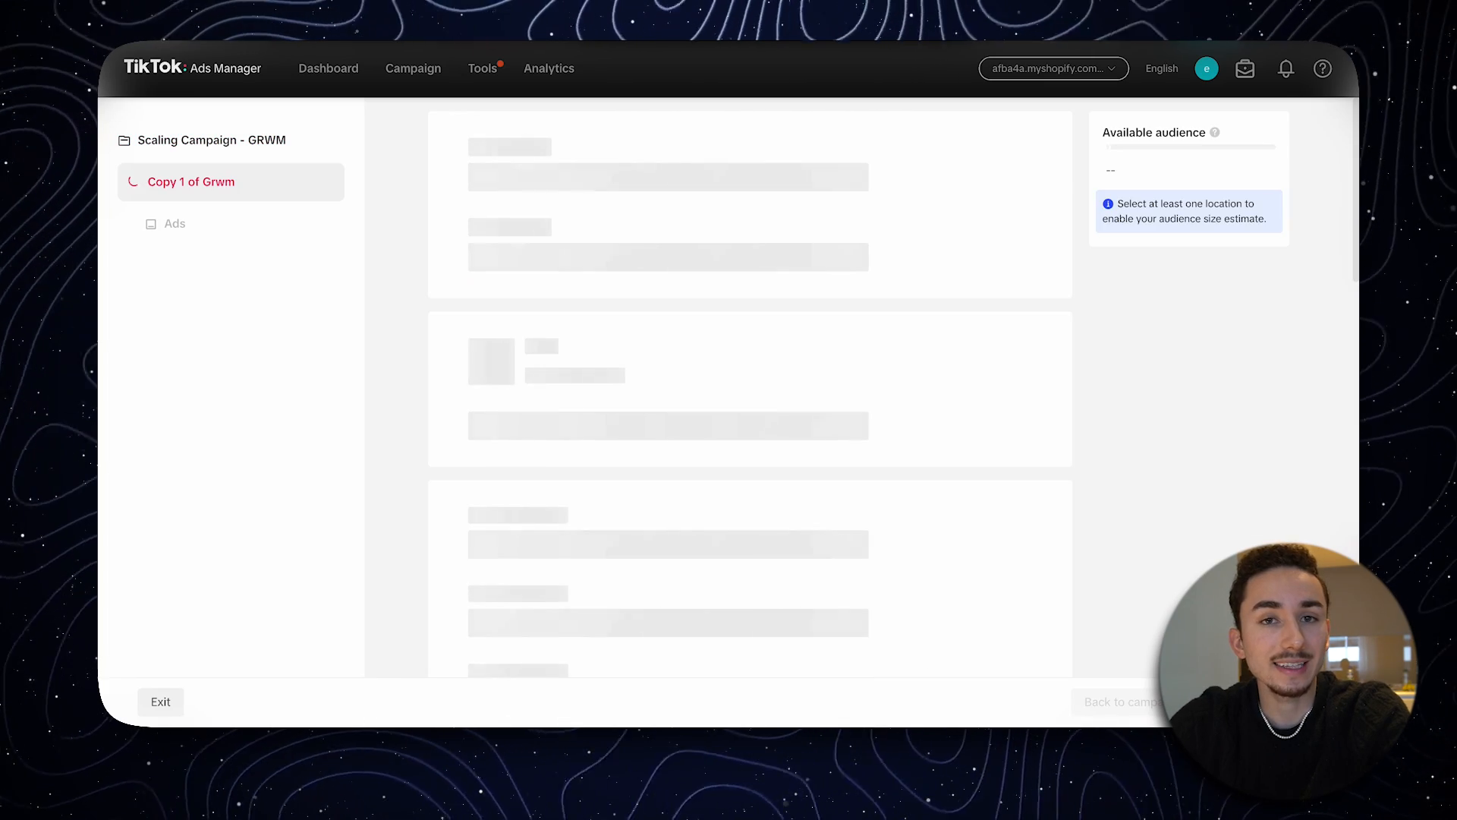
- Review the settings of the Copy 1 of Grwm ad group in the scaling campaign and select its daily budget value
scroll(750, 387, down, 5)
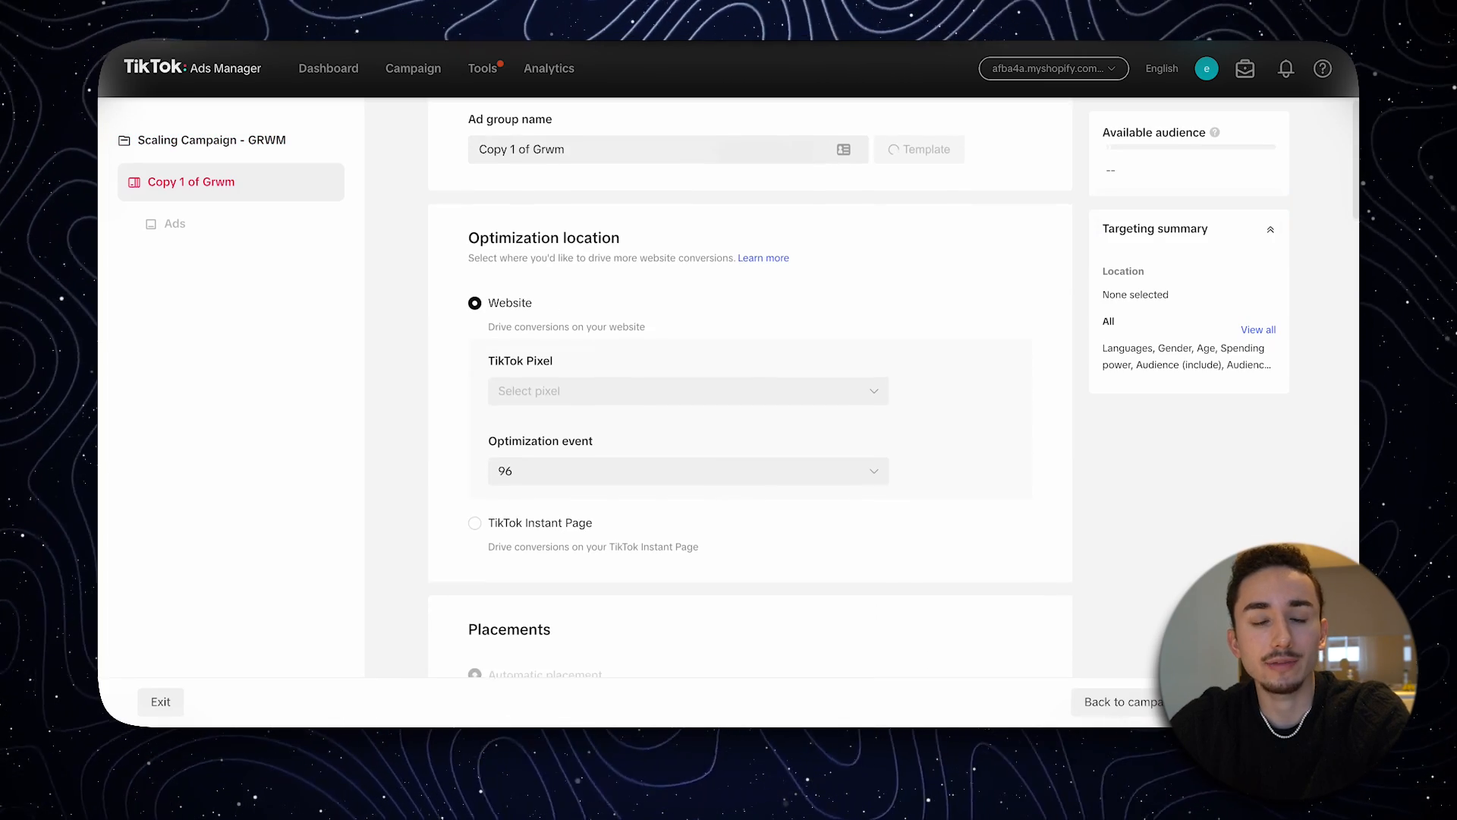
scroll(858, 448, down, 15)
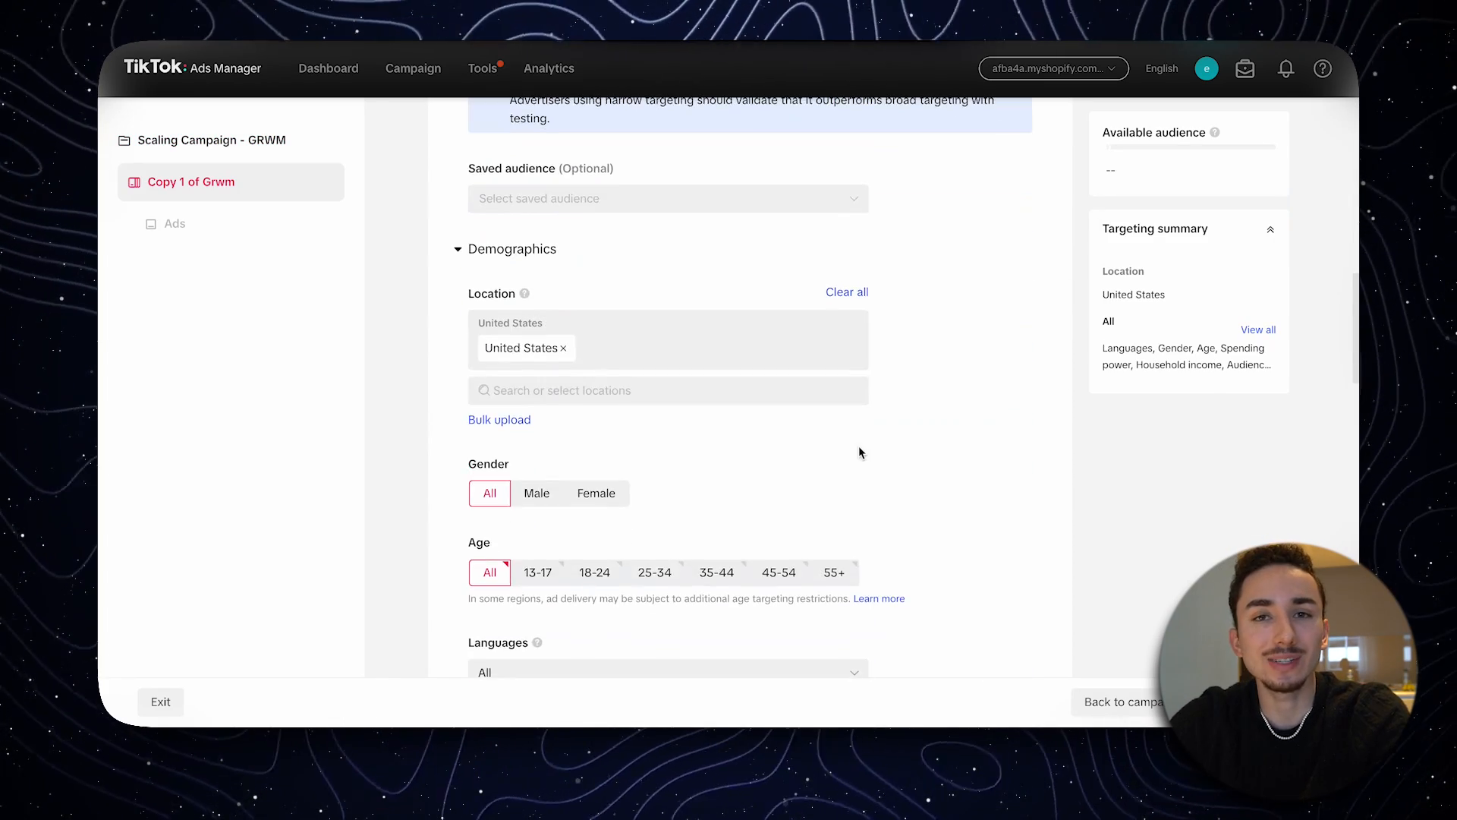
scroll(859, 452, down, 7)
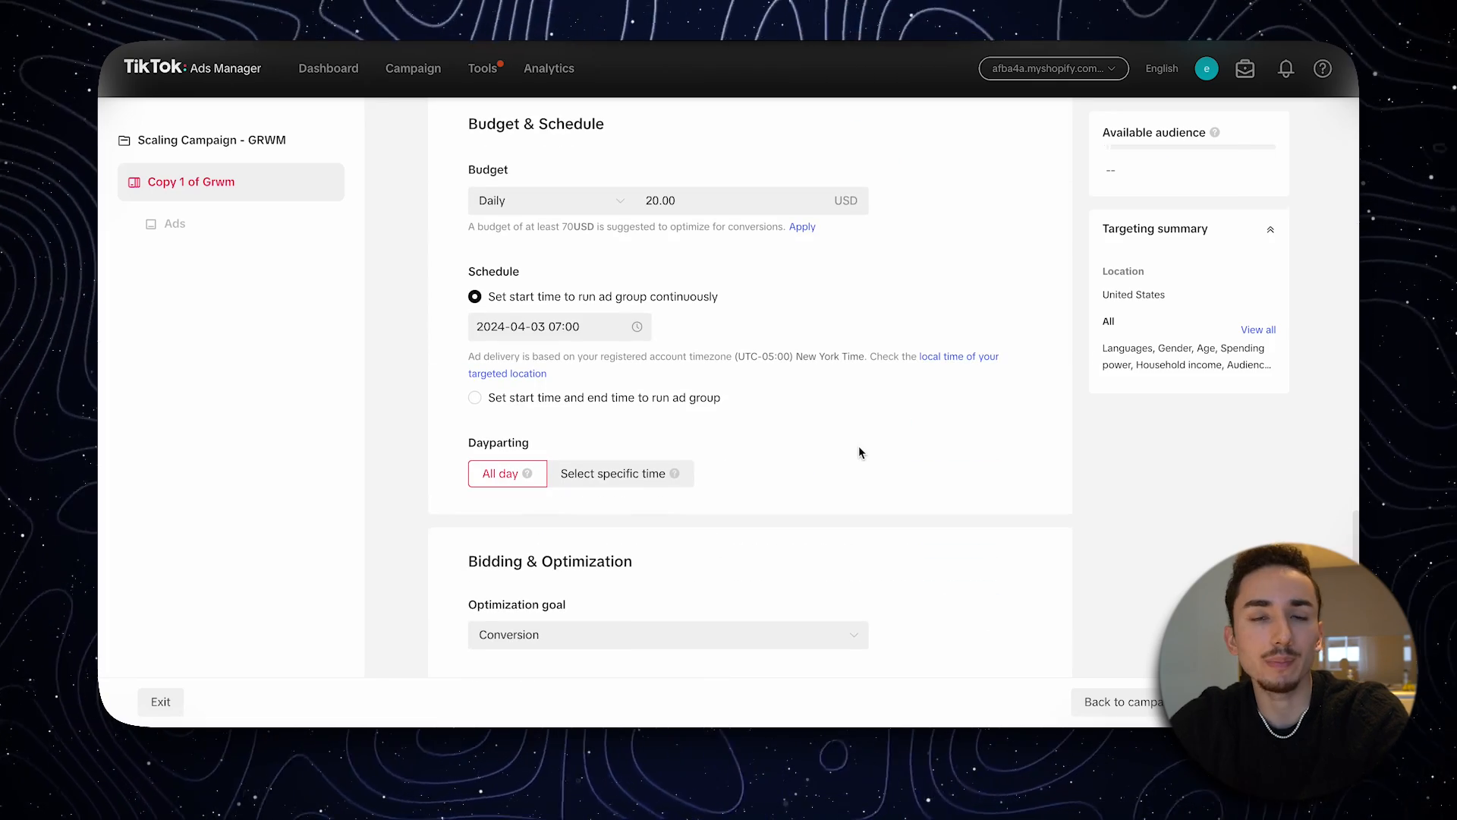
double_click(660, 200)
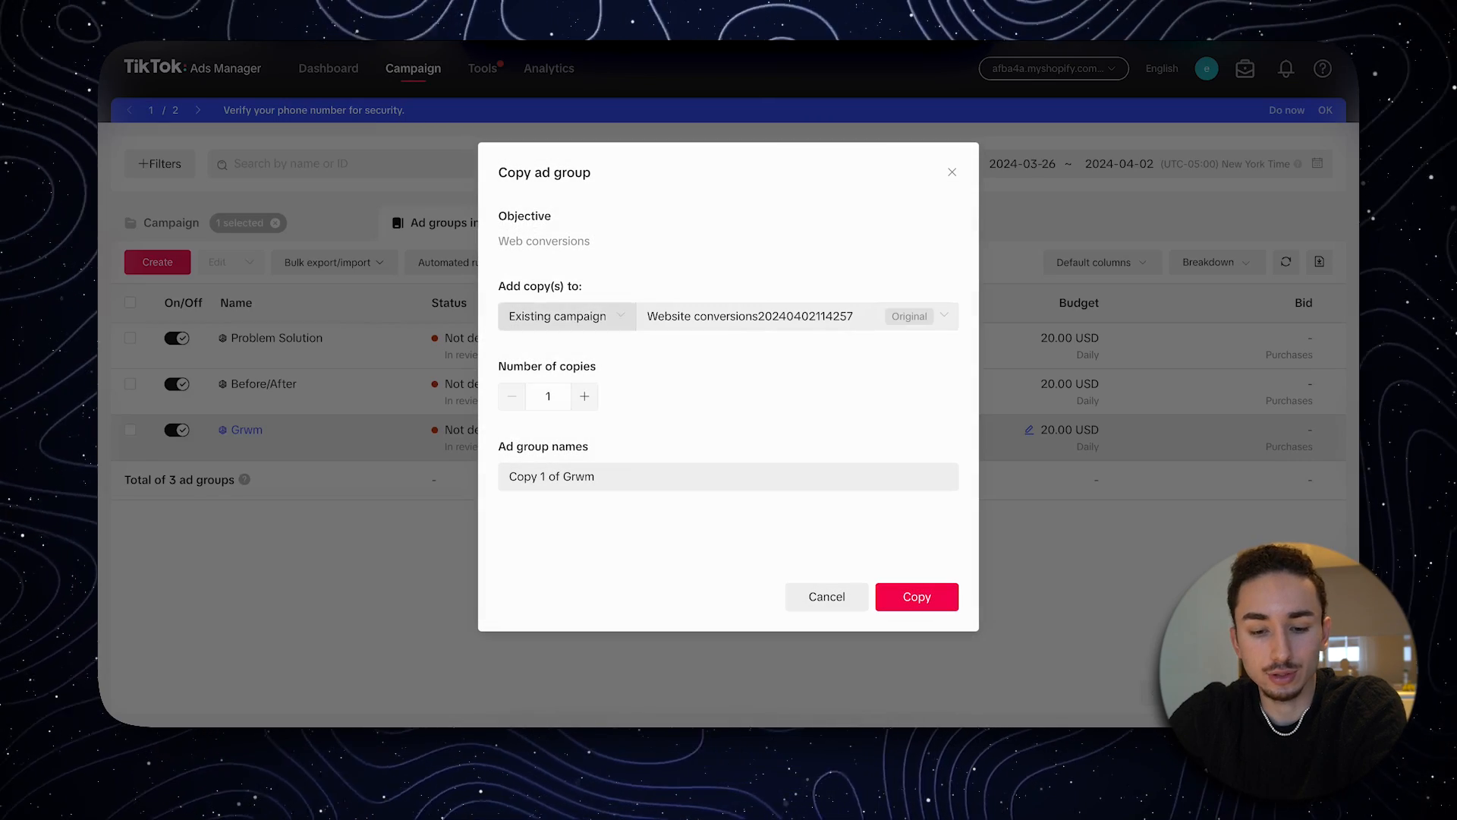
- Set up the Grwm ad group copy with a new campaign as its destination and increase the number of copies
click(566, 316)
click(548, 378)
click(585, 396)
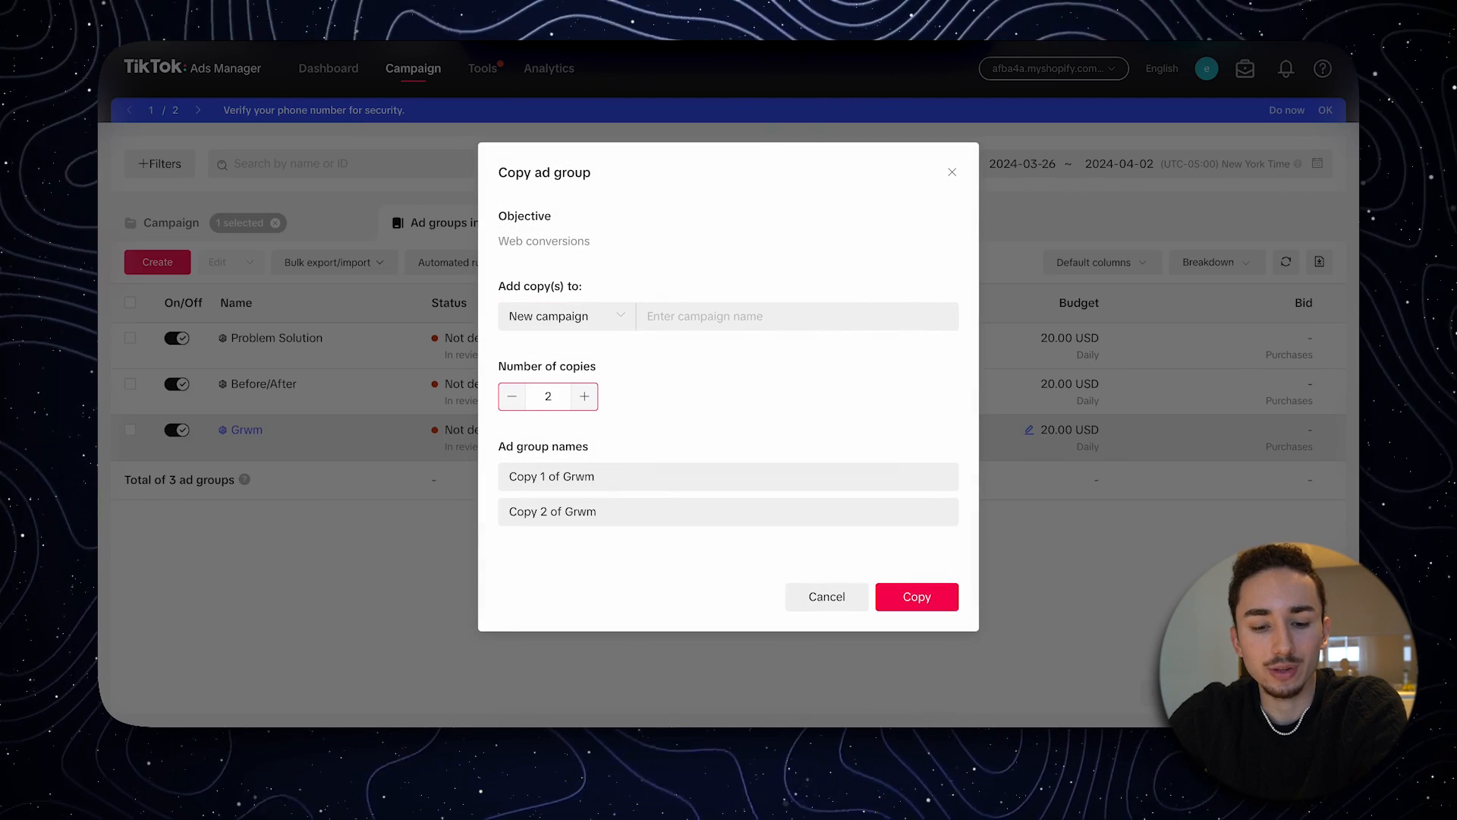
click(584, 397)
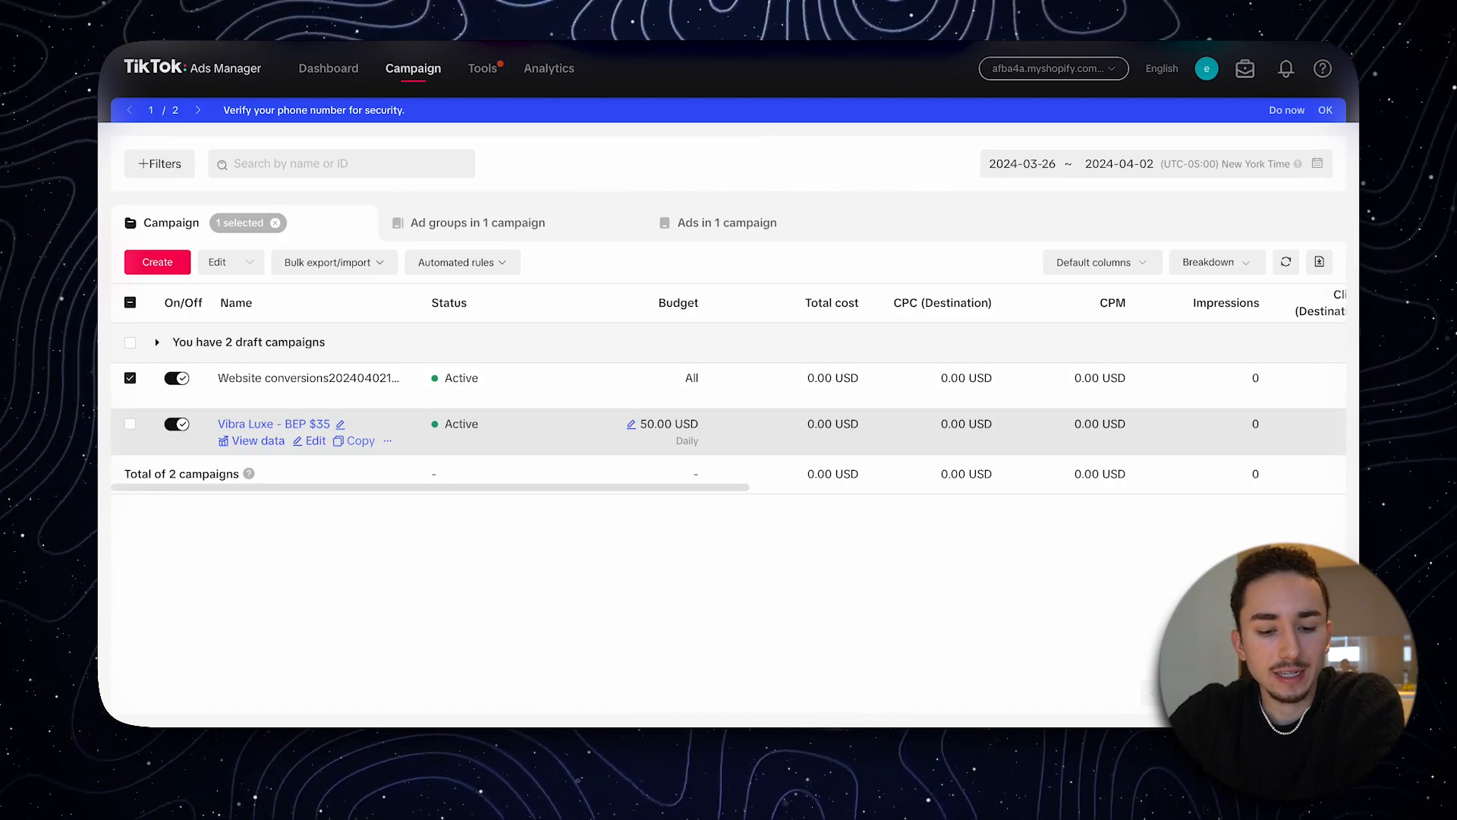
- Try daily budgets of 100, 200 and 50 USD for the Vibra Luxe - BEP $35 campaign and close the budget editor
scroll(858, 387, down, 4)
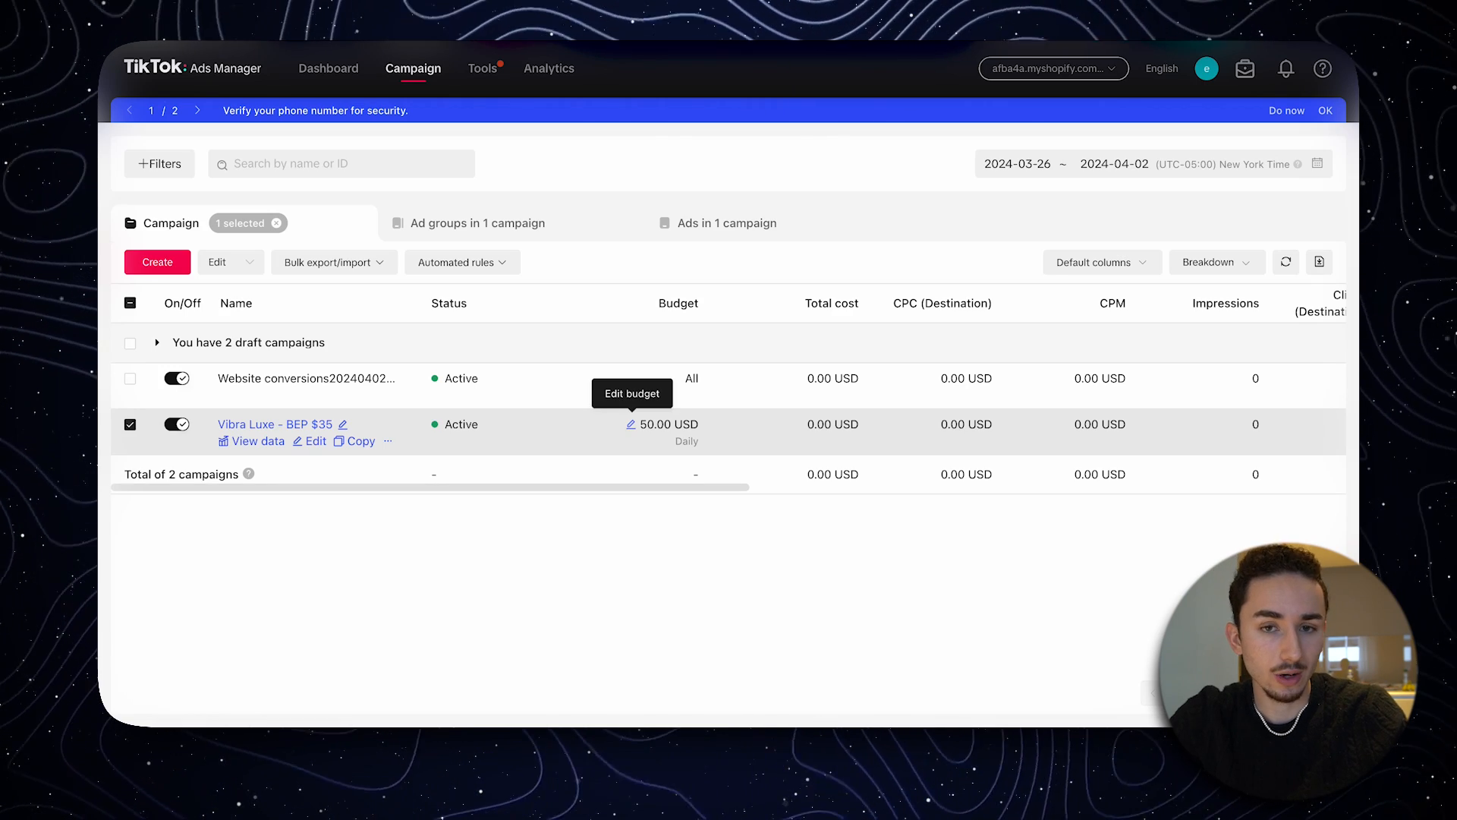
click(634, 425)
click(611, 221)
key(super+a)
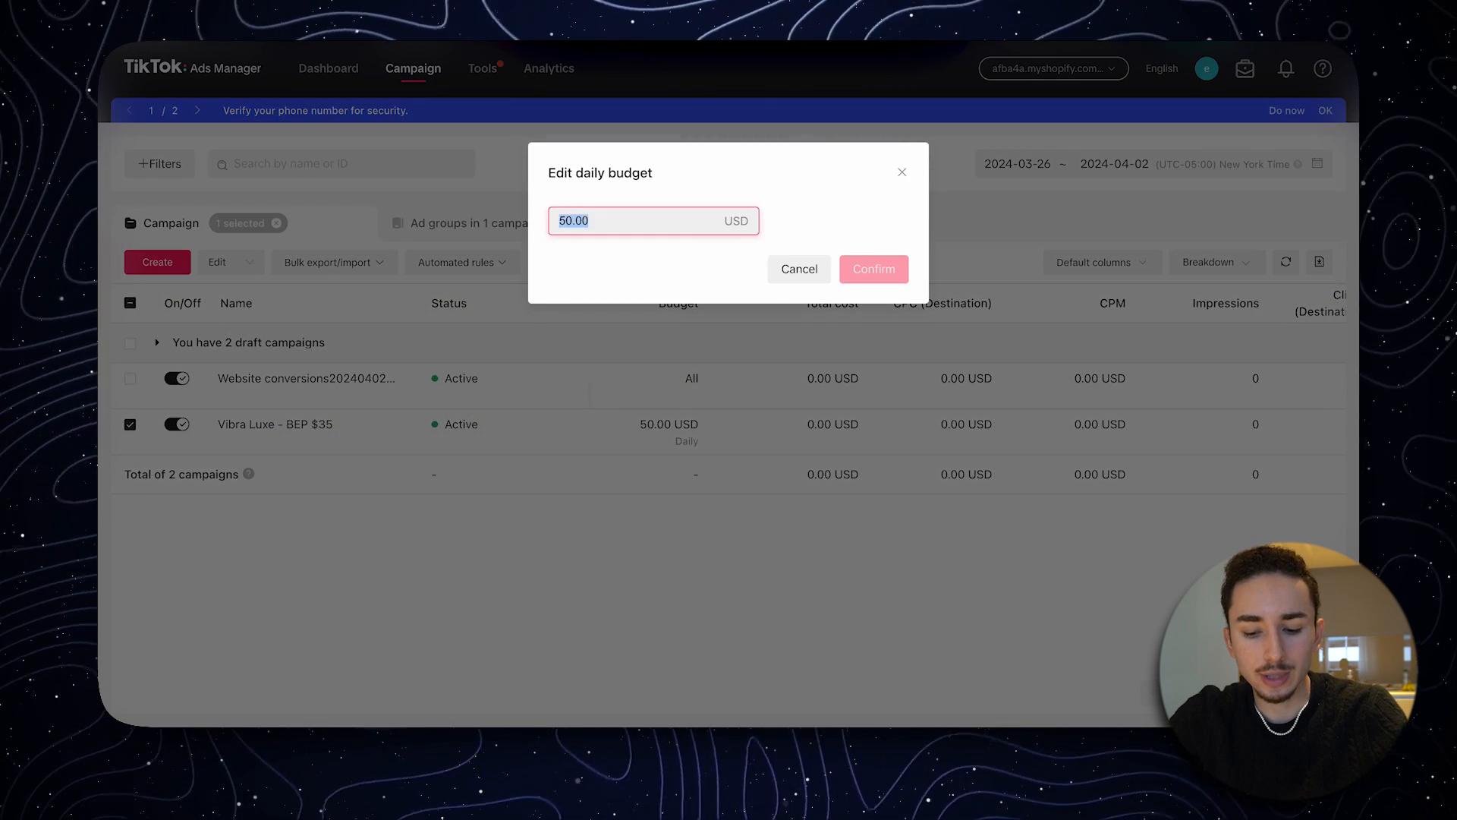
text(100)
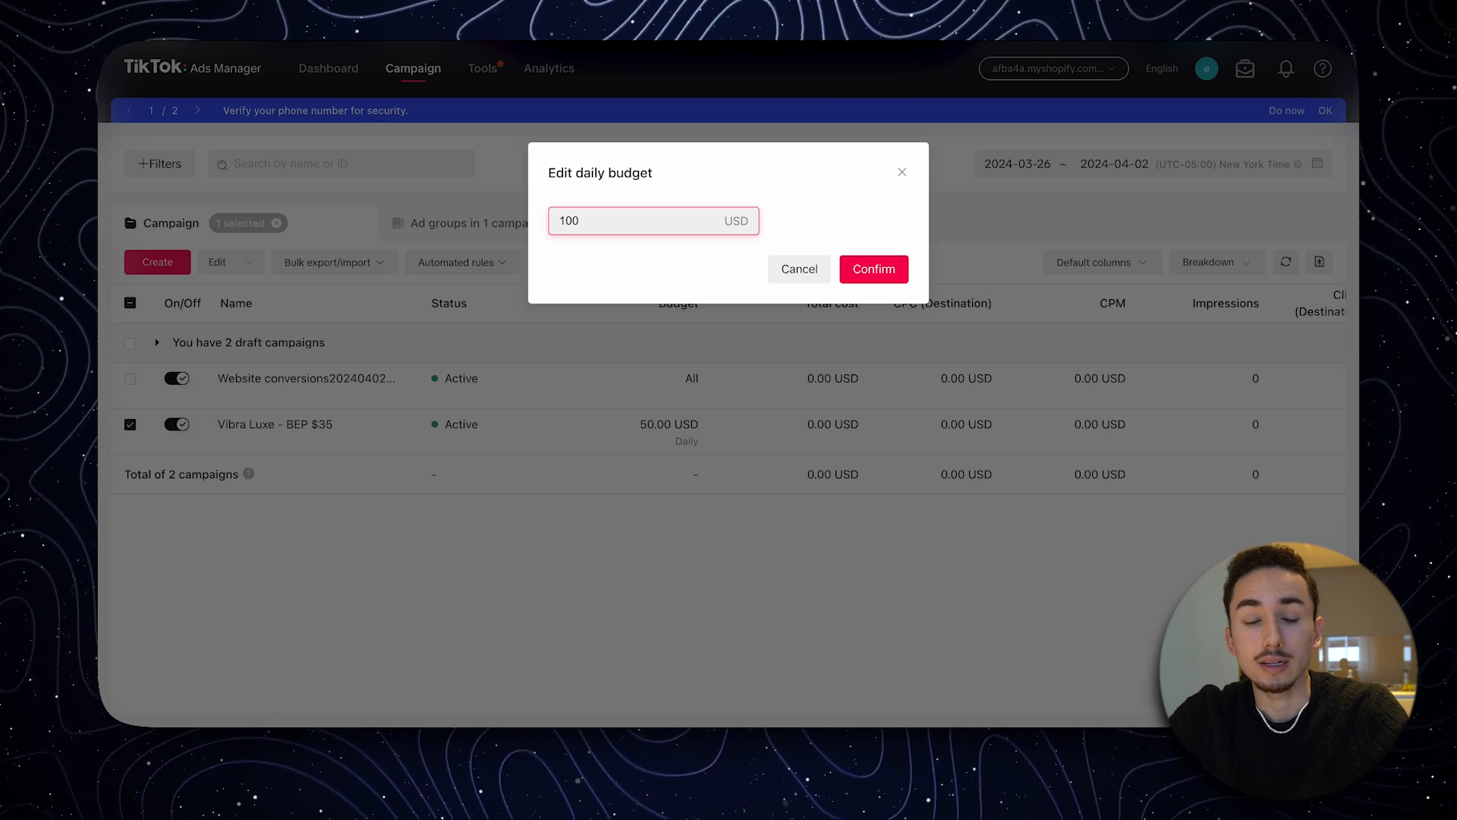
key(super+a)
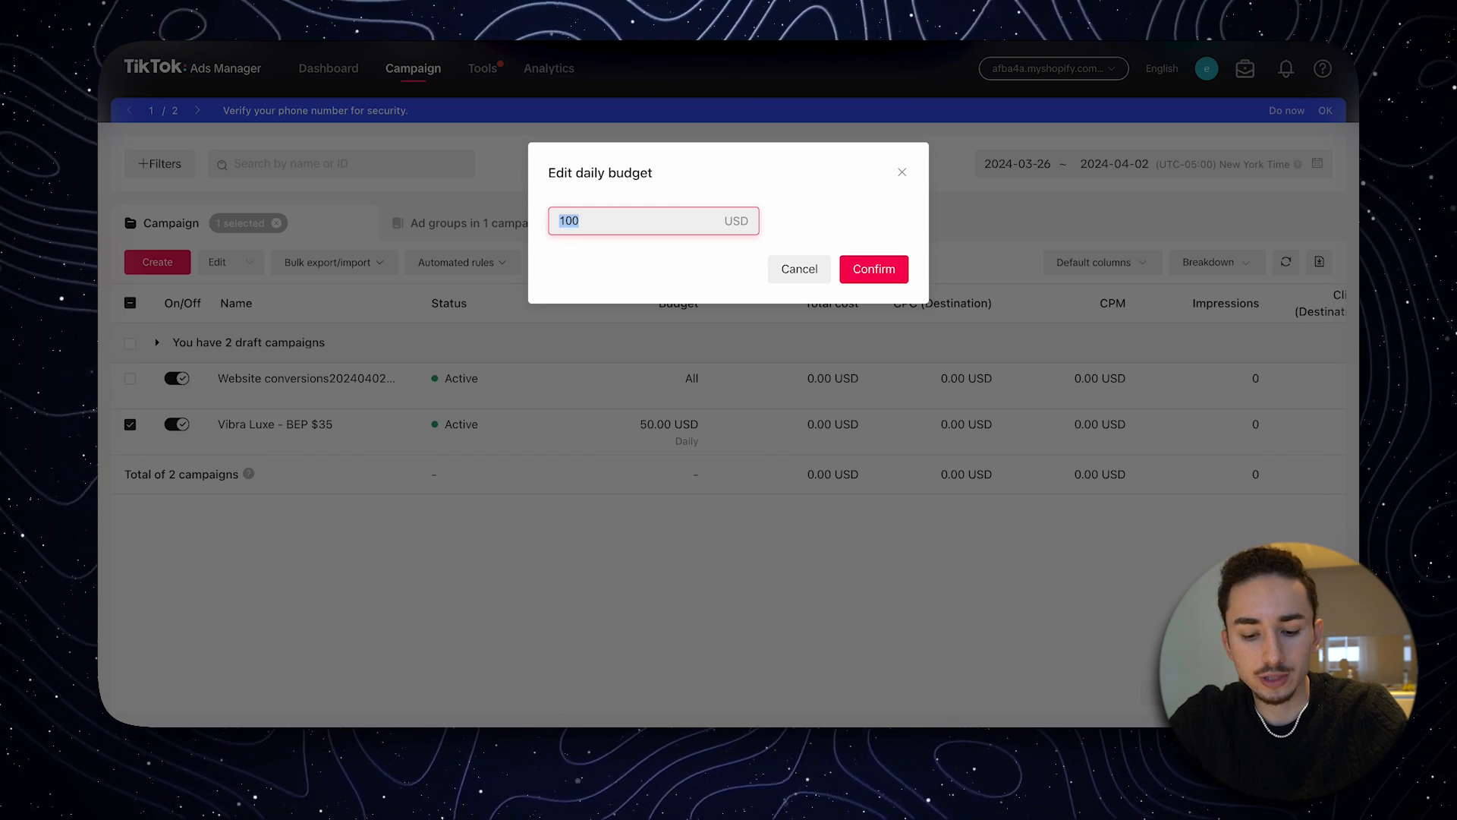
text(1)
text(00)
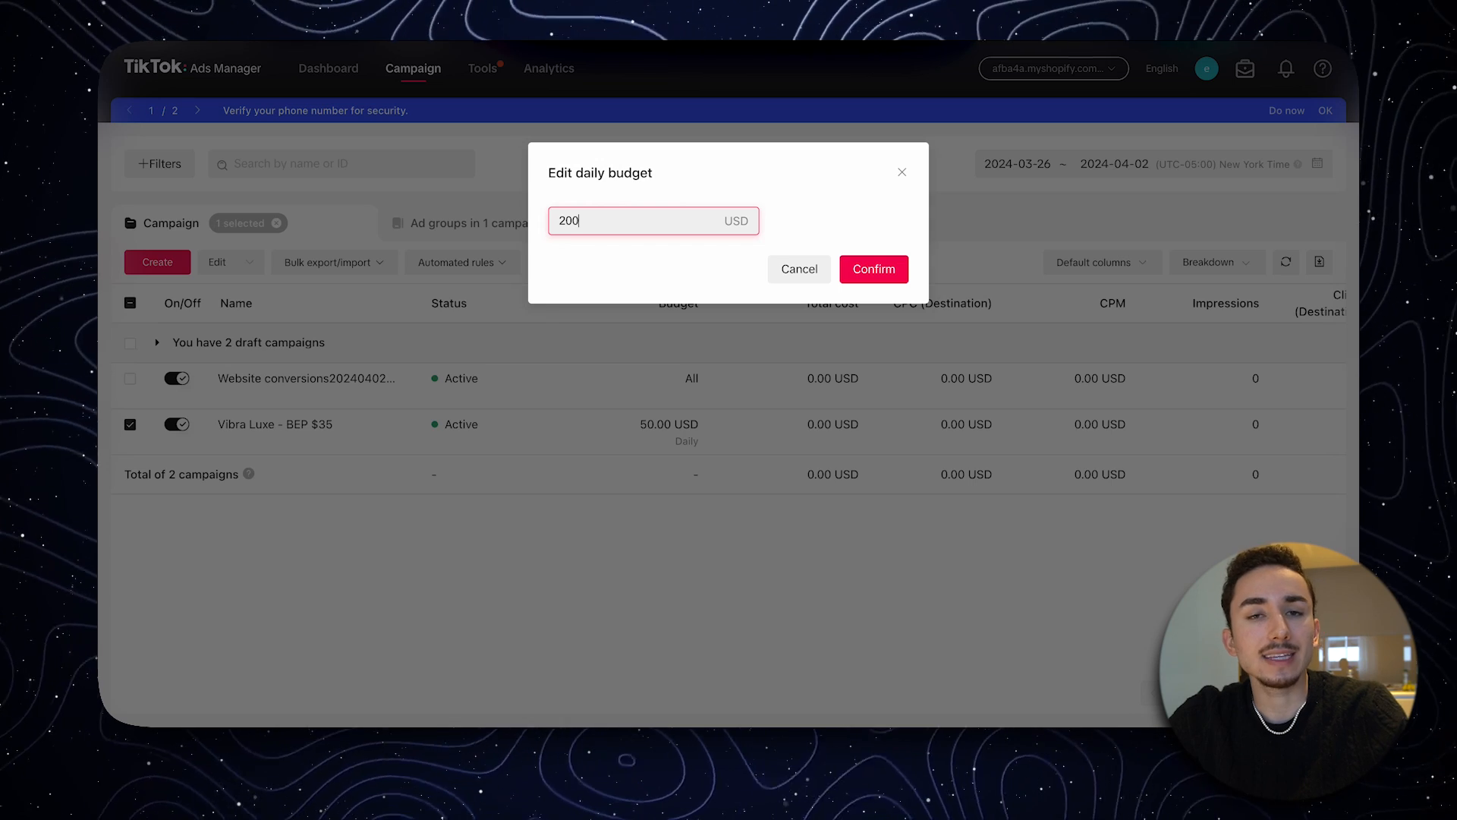
text(50)
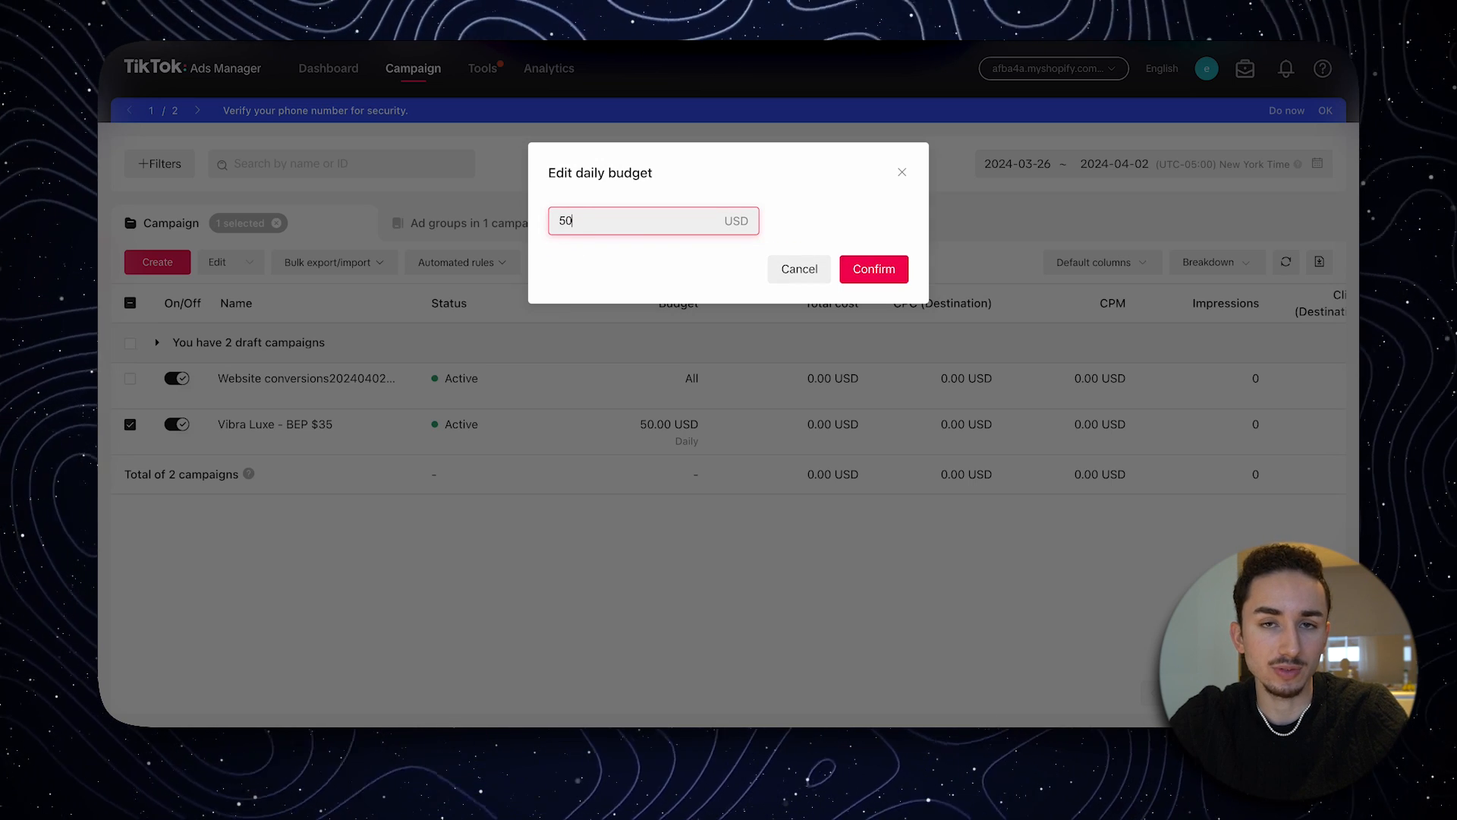
click(874, 269)
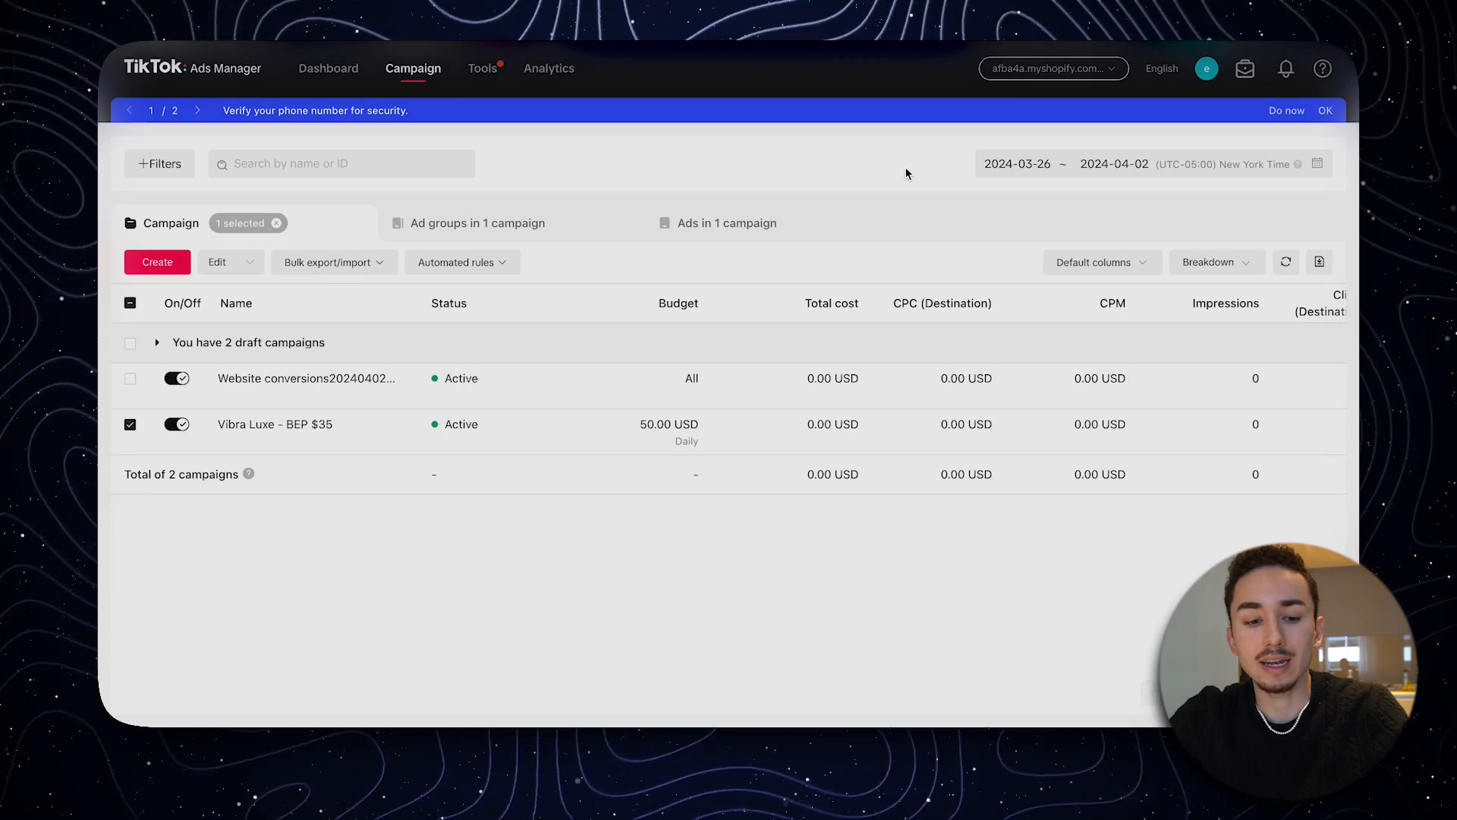
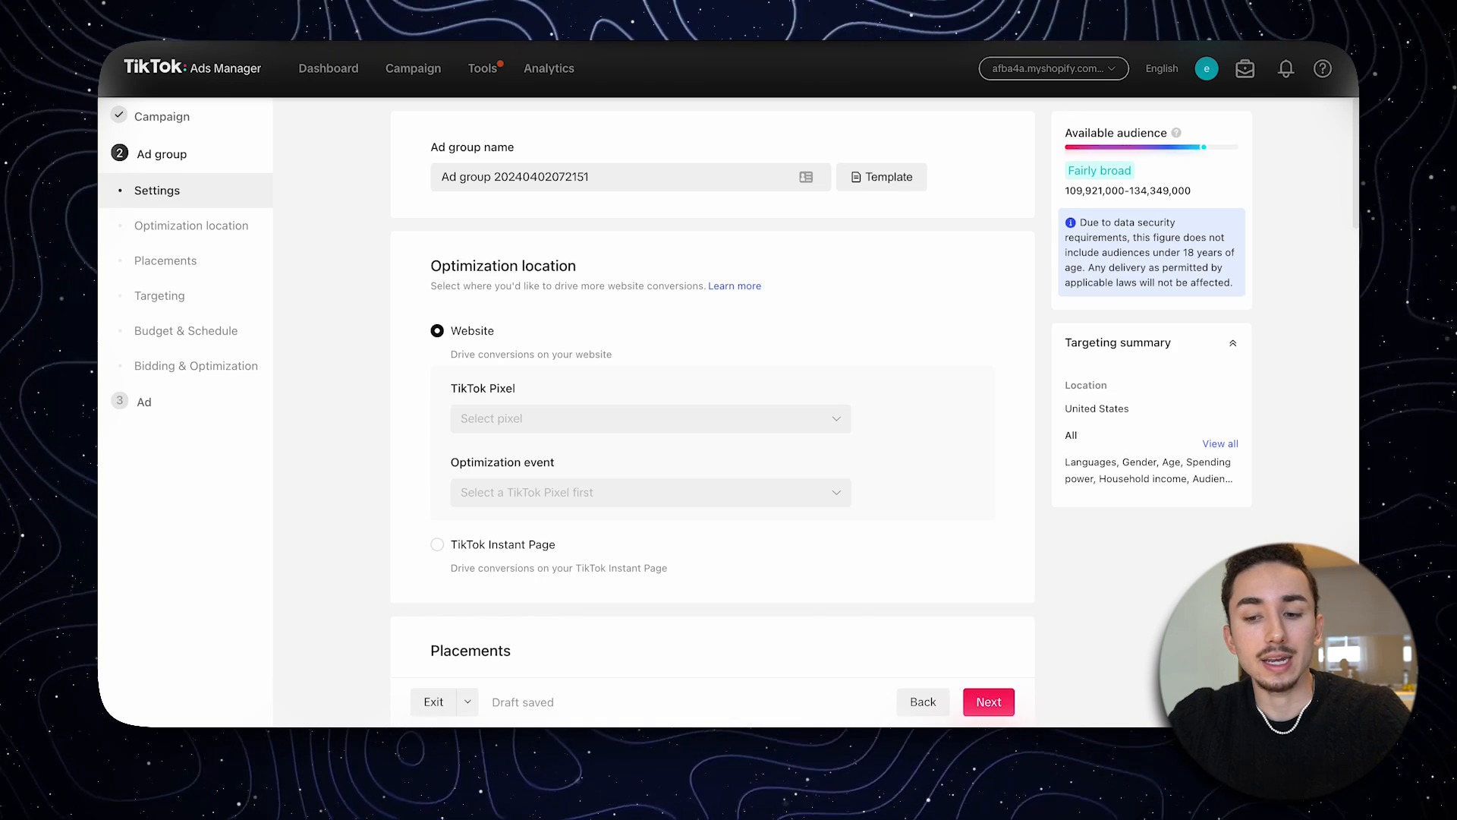
- Set the new ad group's placement to the manual Select placement option
scroll(712, 403, down, 5)
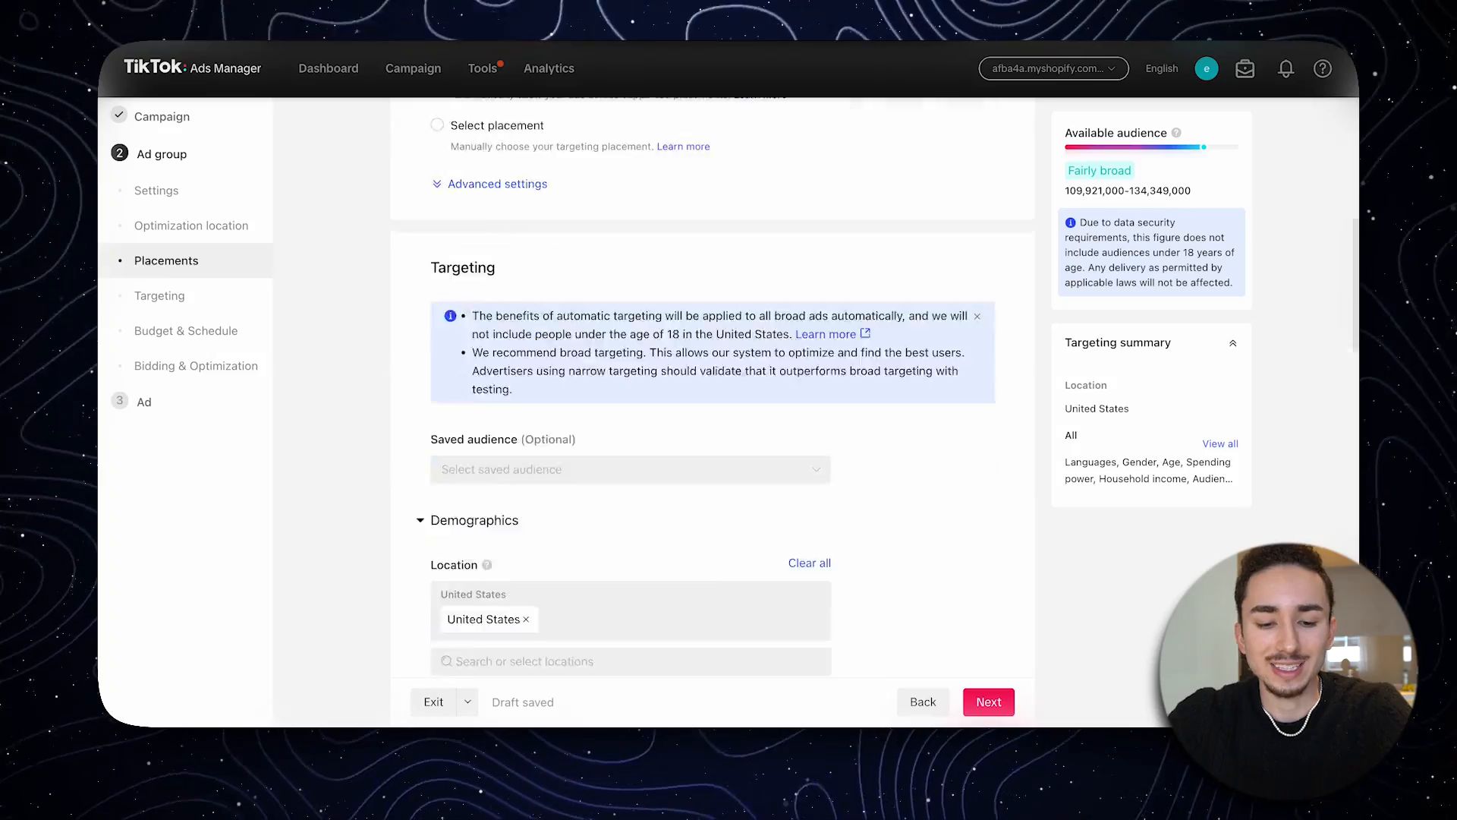
scroll(712, 388, down, 20)
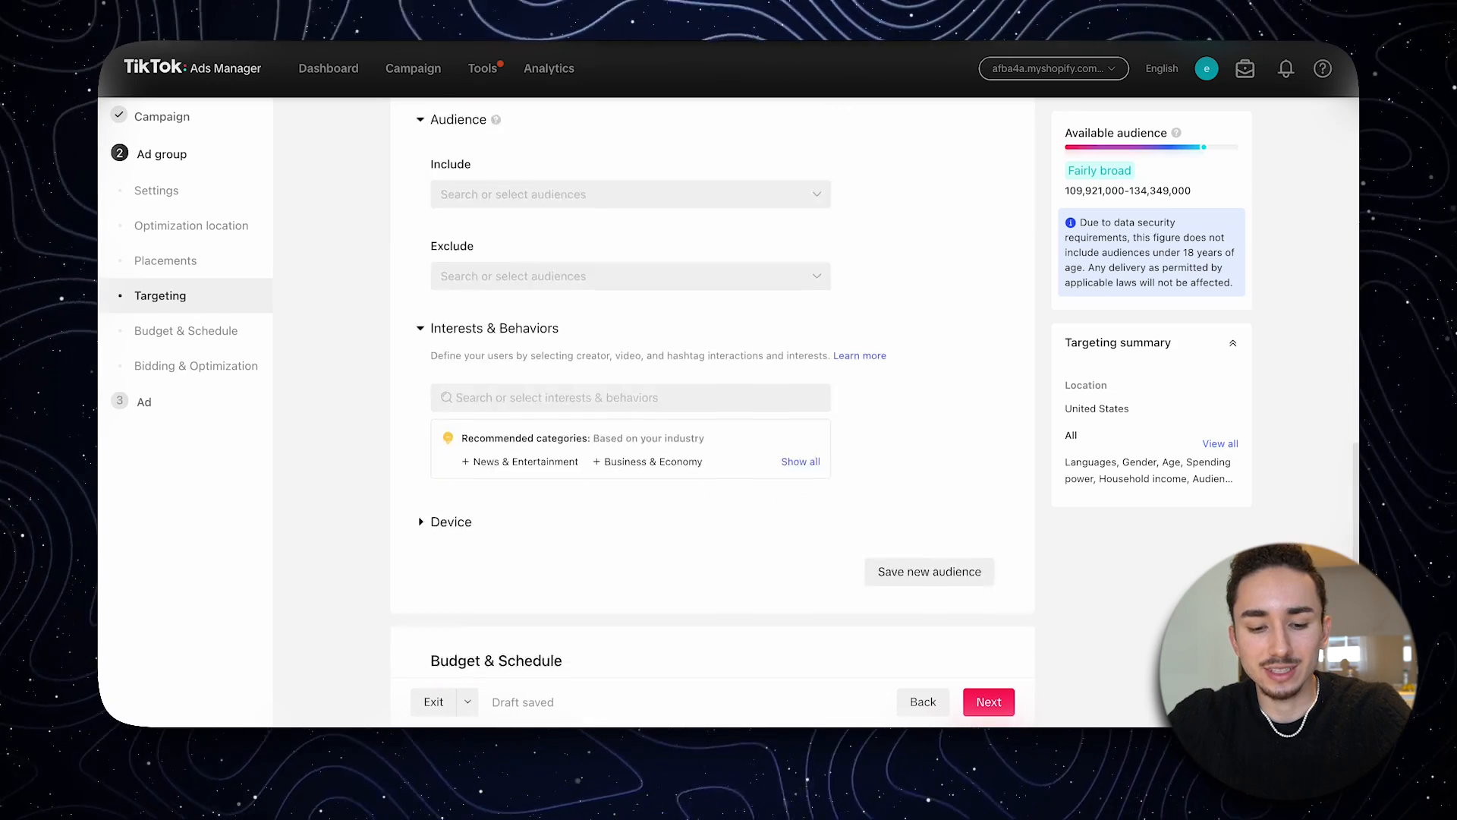
scroll(712, 388, up, 15)
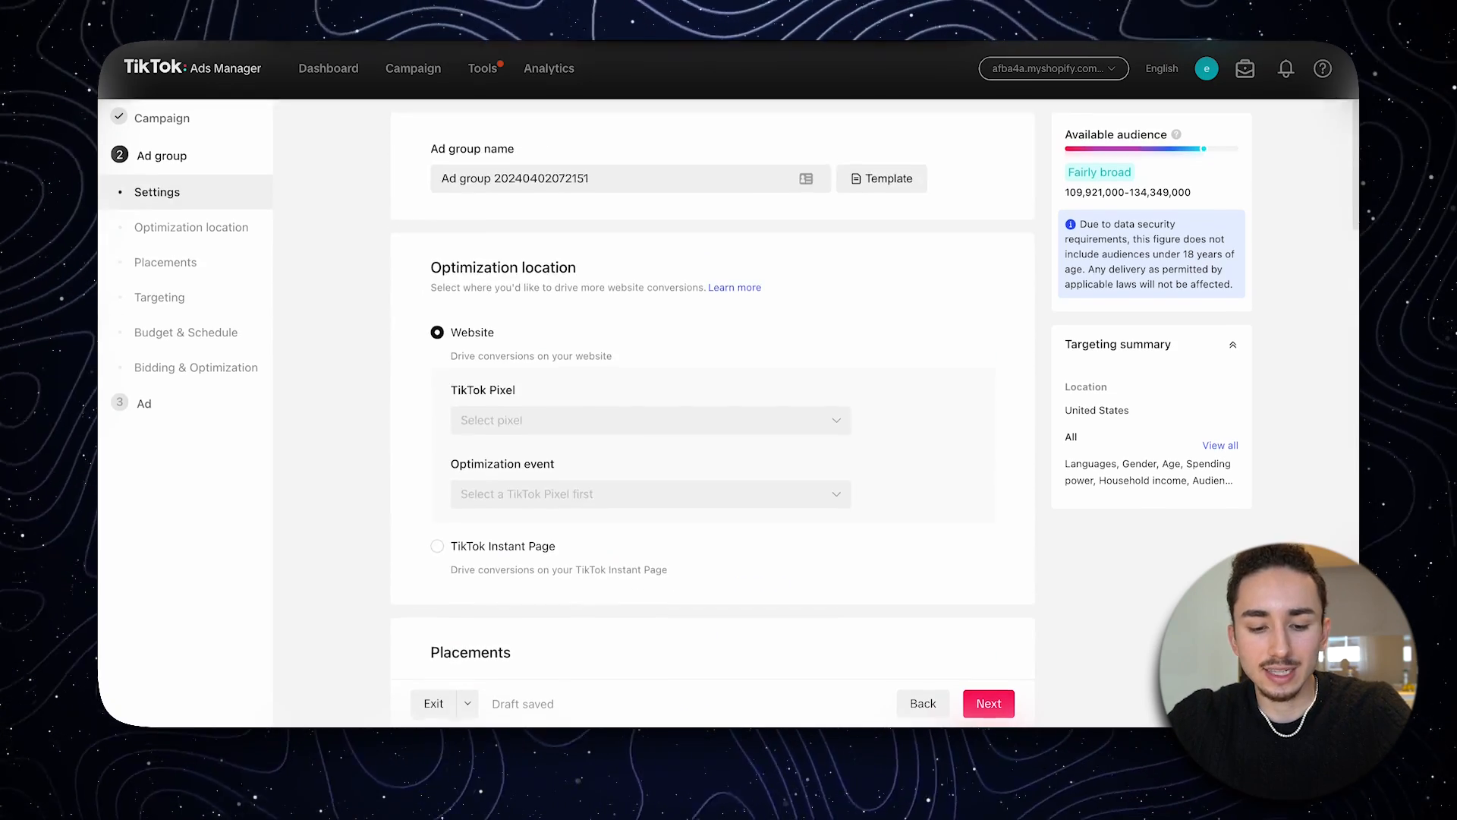
scroll(712, 387, down, 5)
scroll(712, 387, down, 2)
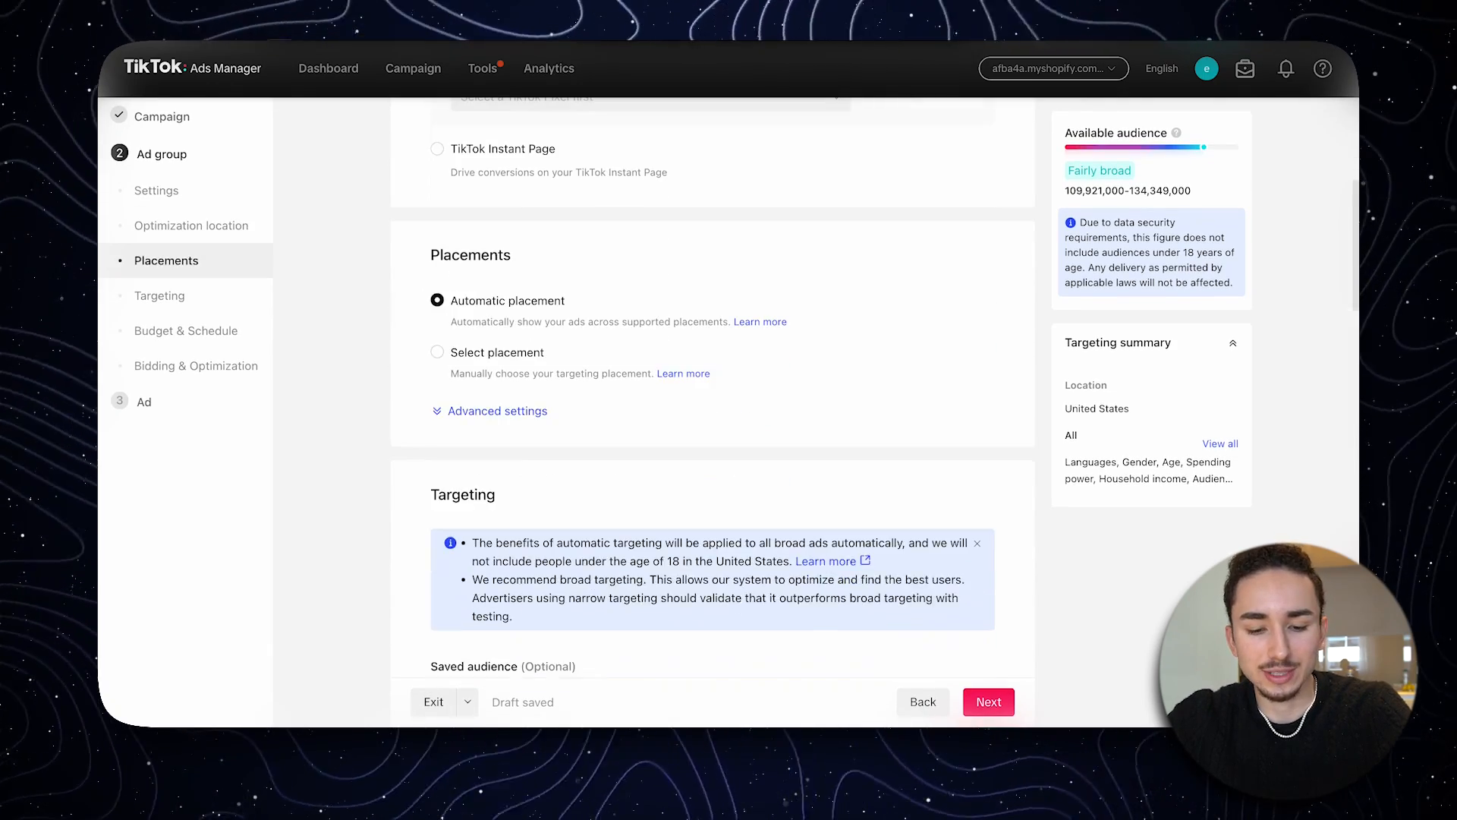
click(438, 351)
- Search the ad group's interests and behaviors for hair, and add the Haircare and Wig & Hair Styling interests
scroll(712, 387, down, 14)
scroll(712, 387, down, 10)
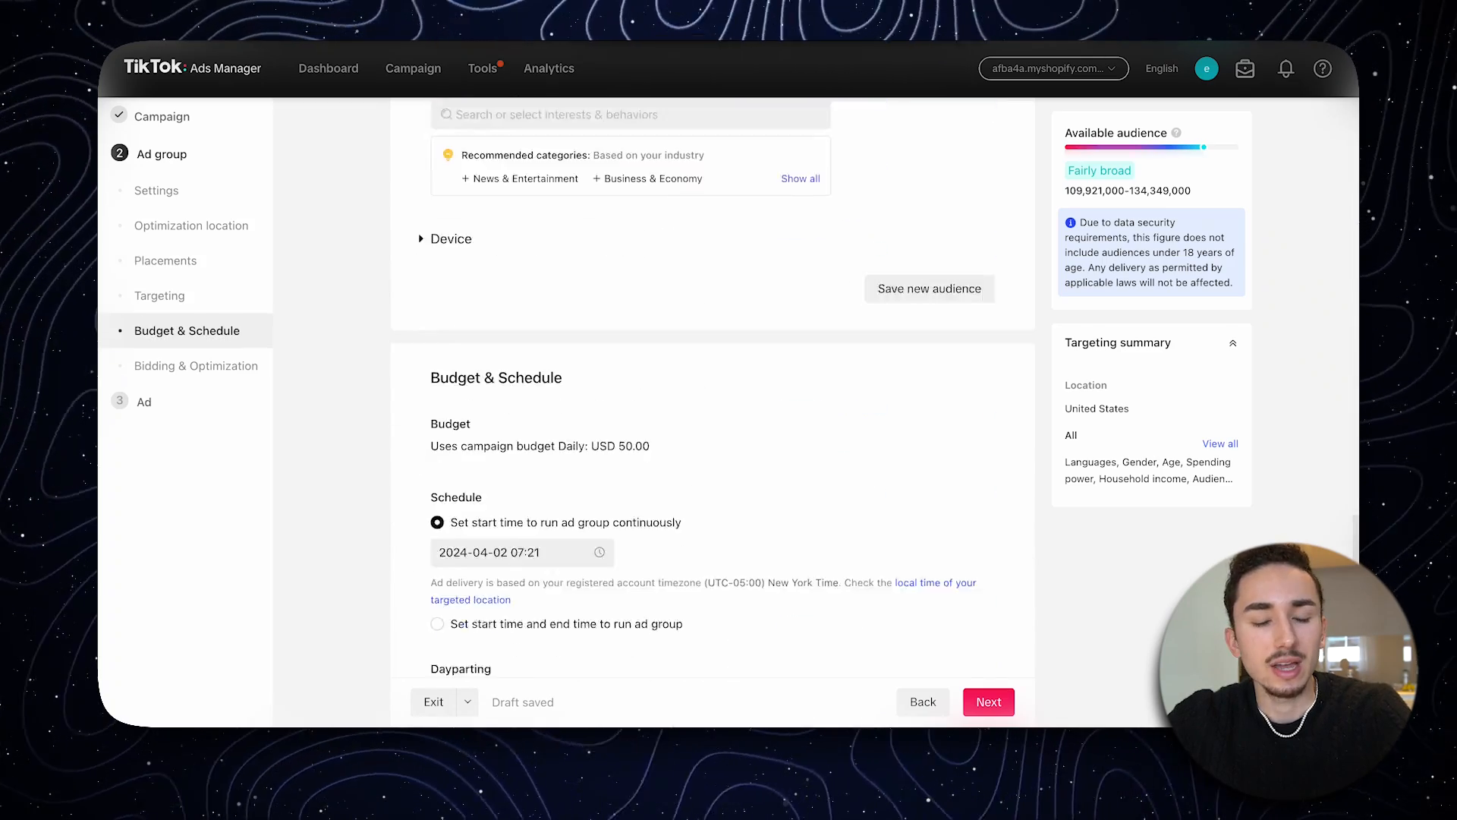
scroll(712, 388, up, 5)
click(531, 289)
text(h)
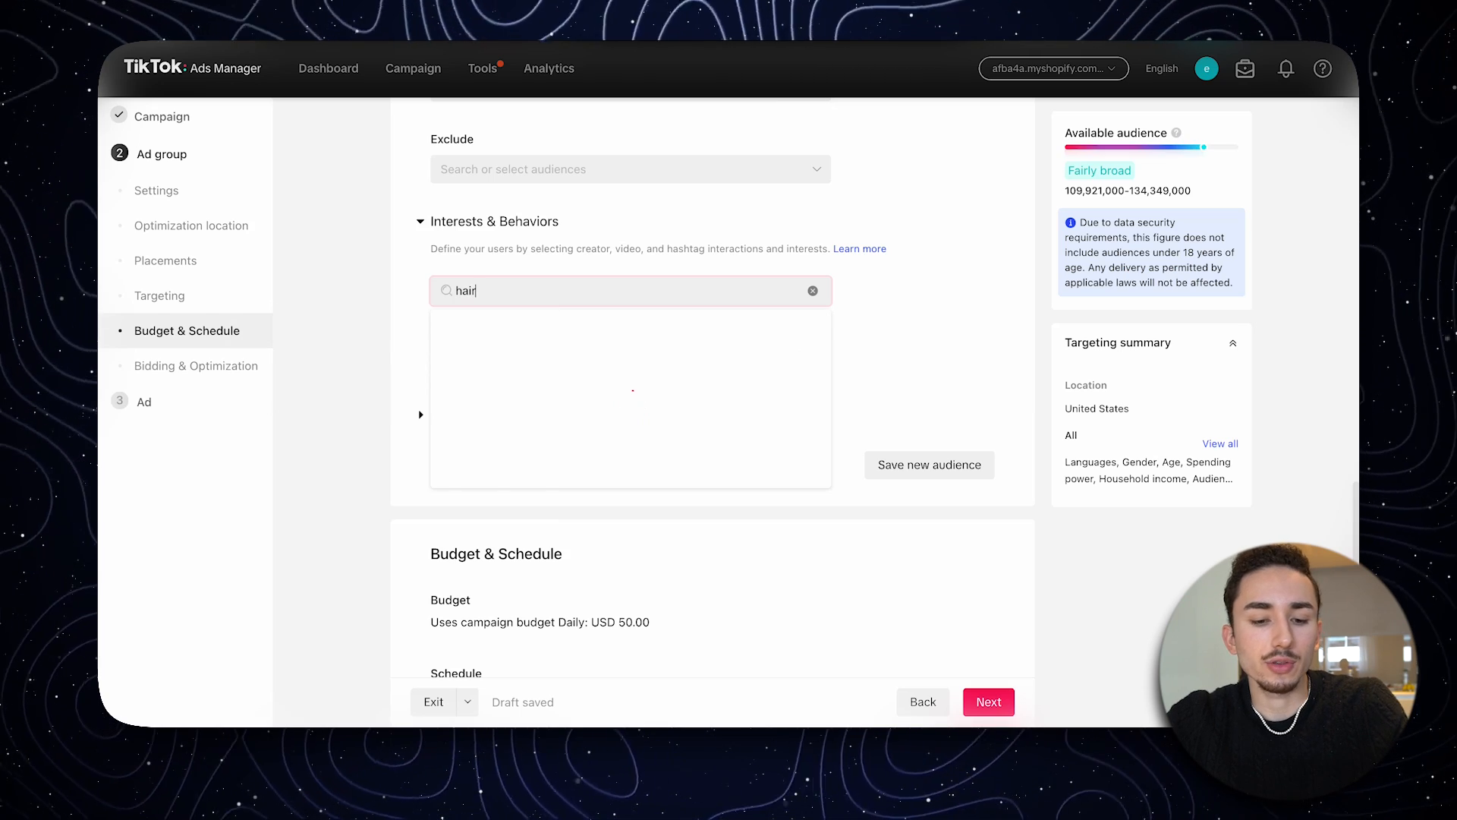
text(air)
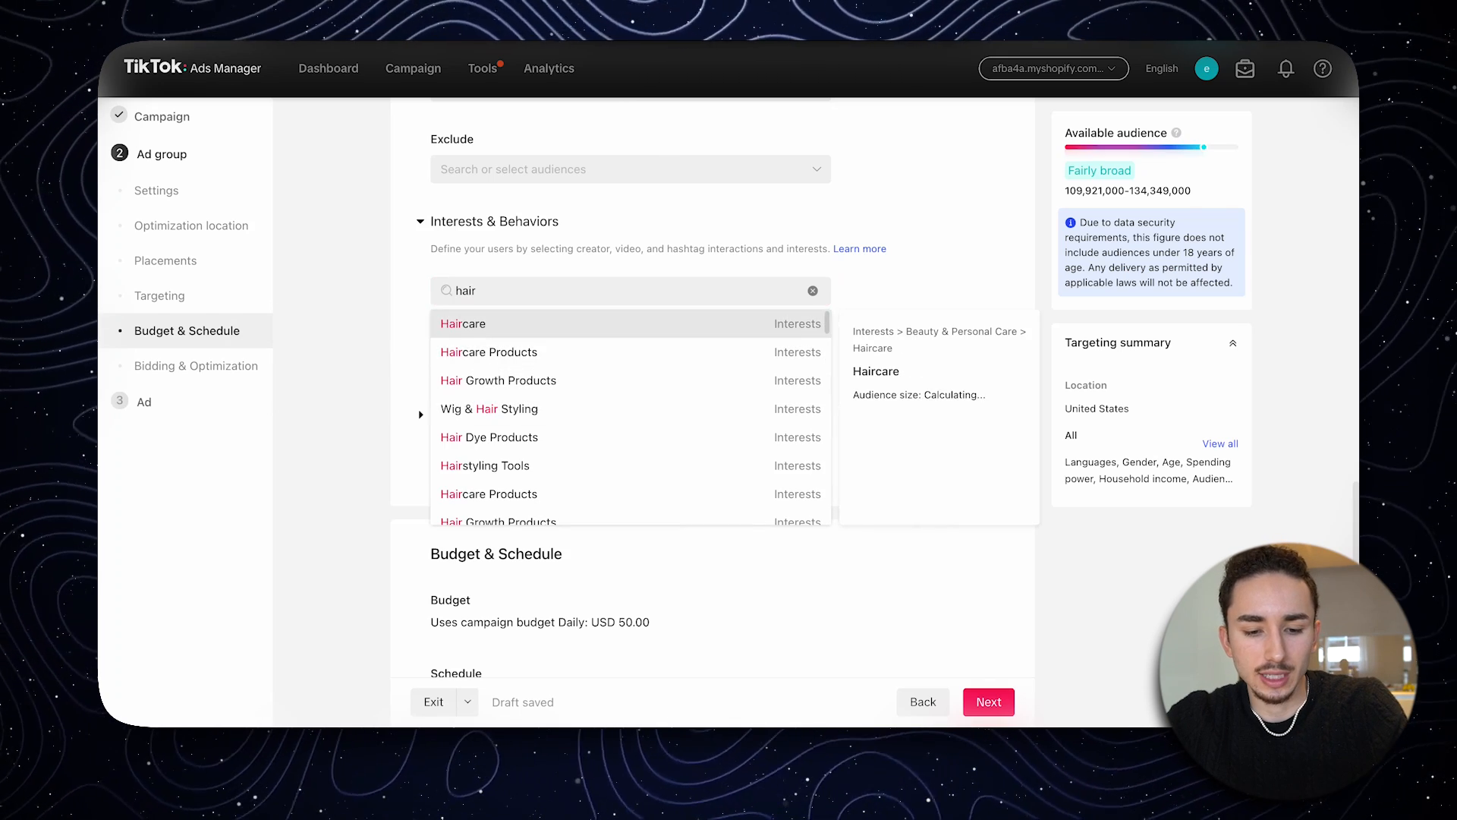
click(523, 324)
click(524, 436)
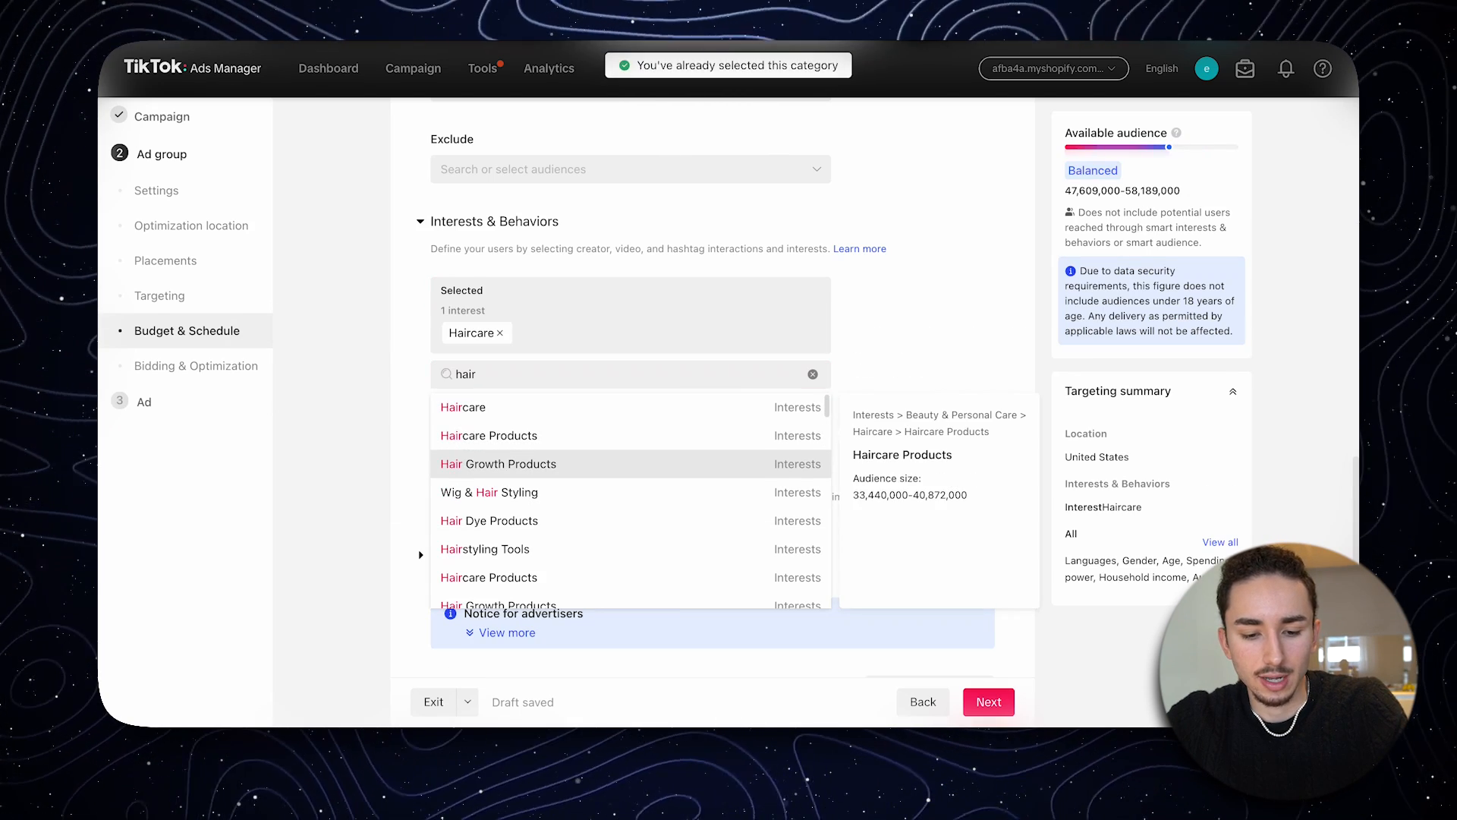
click(489, 491)
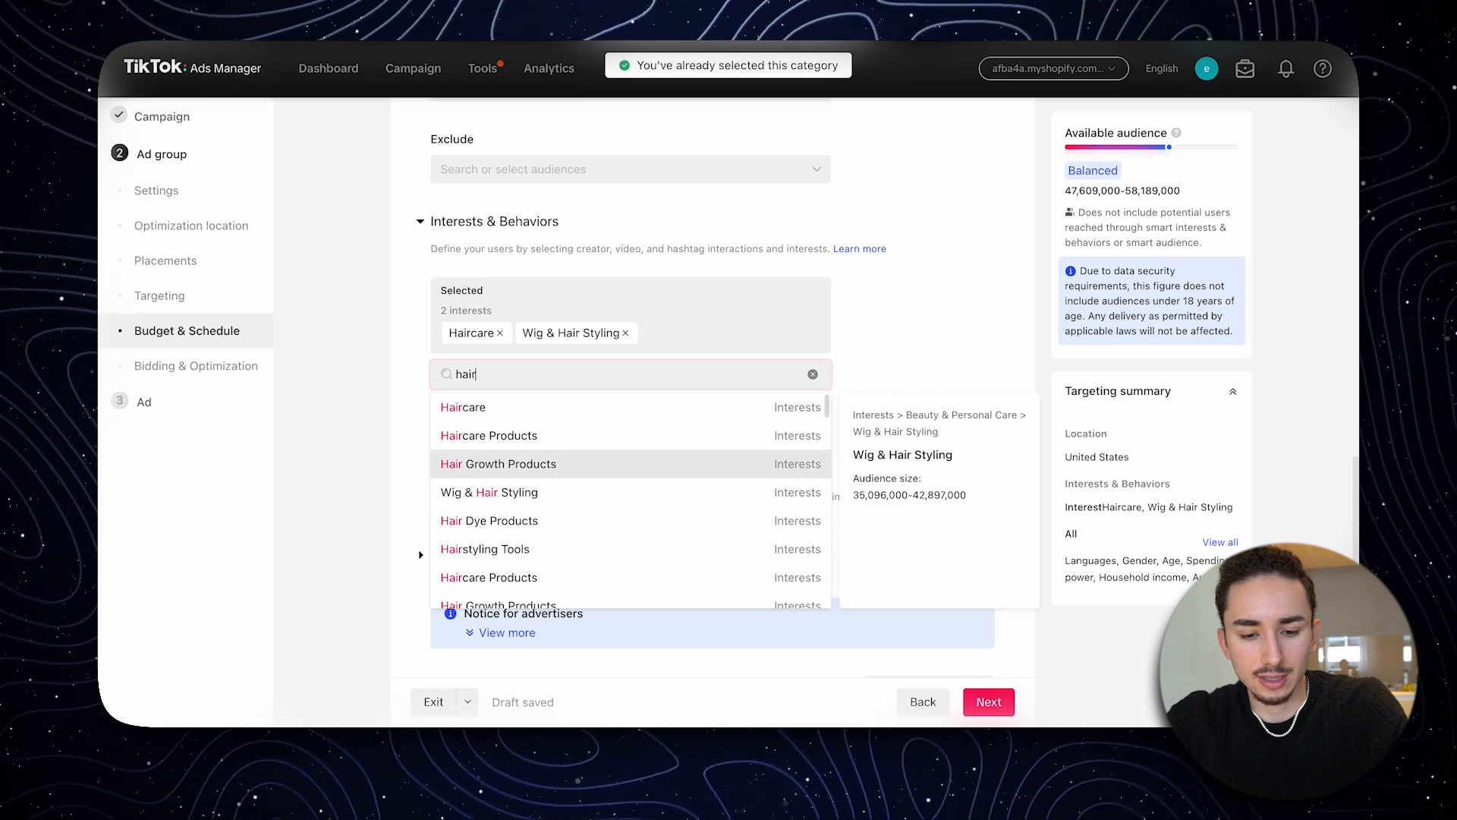
key(Escape)
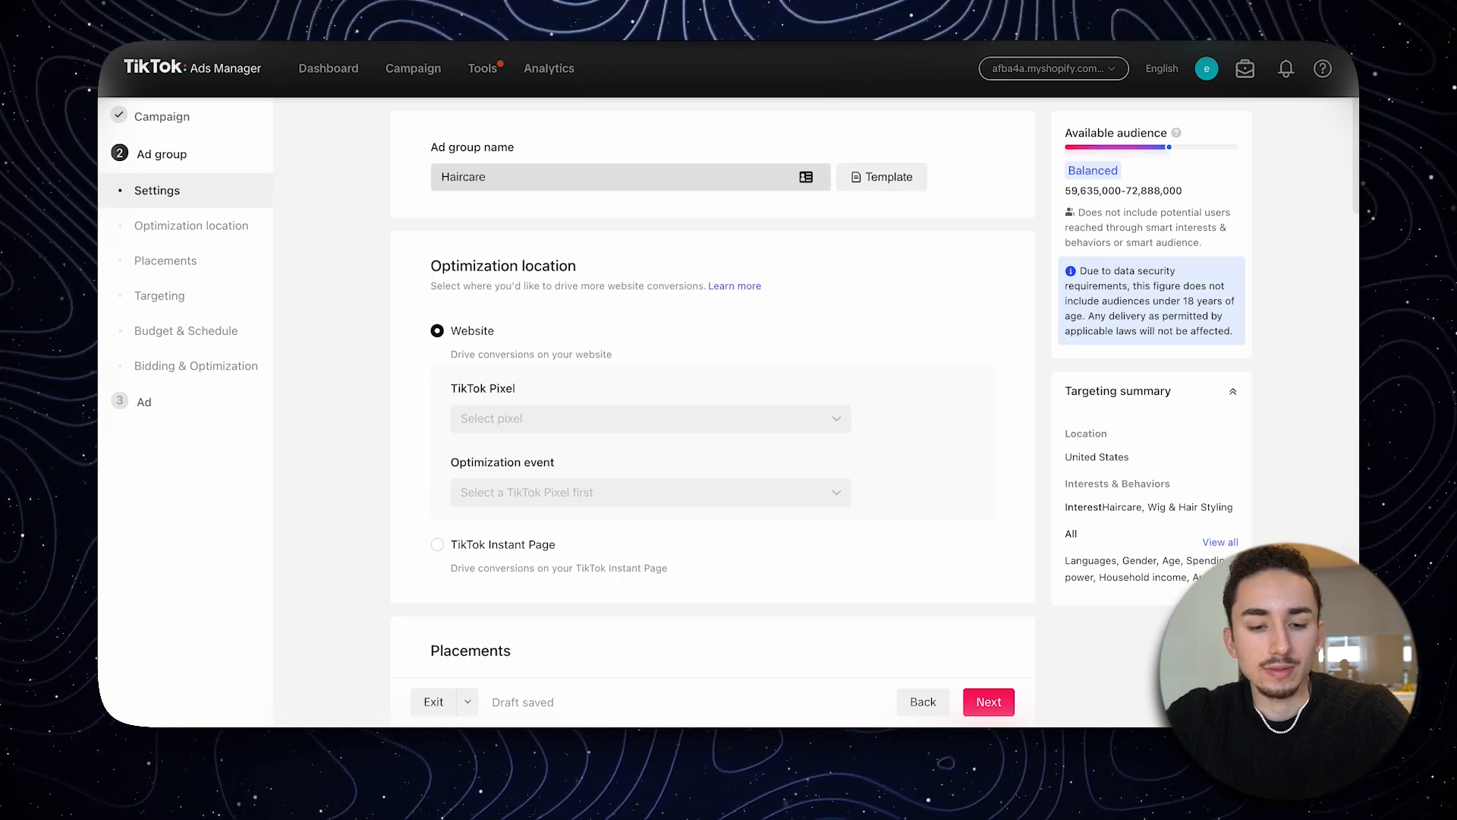
- Examine the subcategories covered by the selected hair interests and the ad group's placement and targeting settings
scroll(714, 390, down, 1)
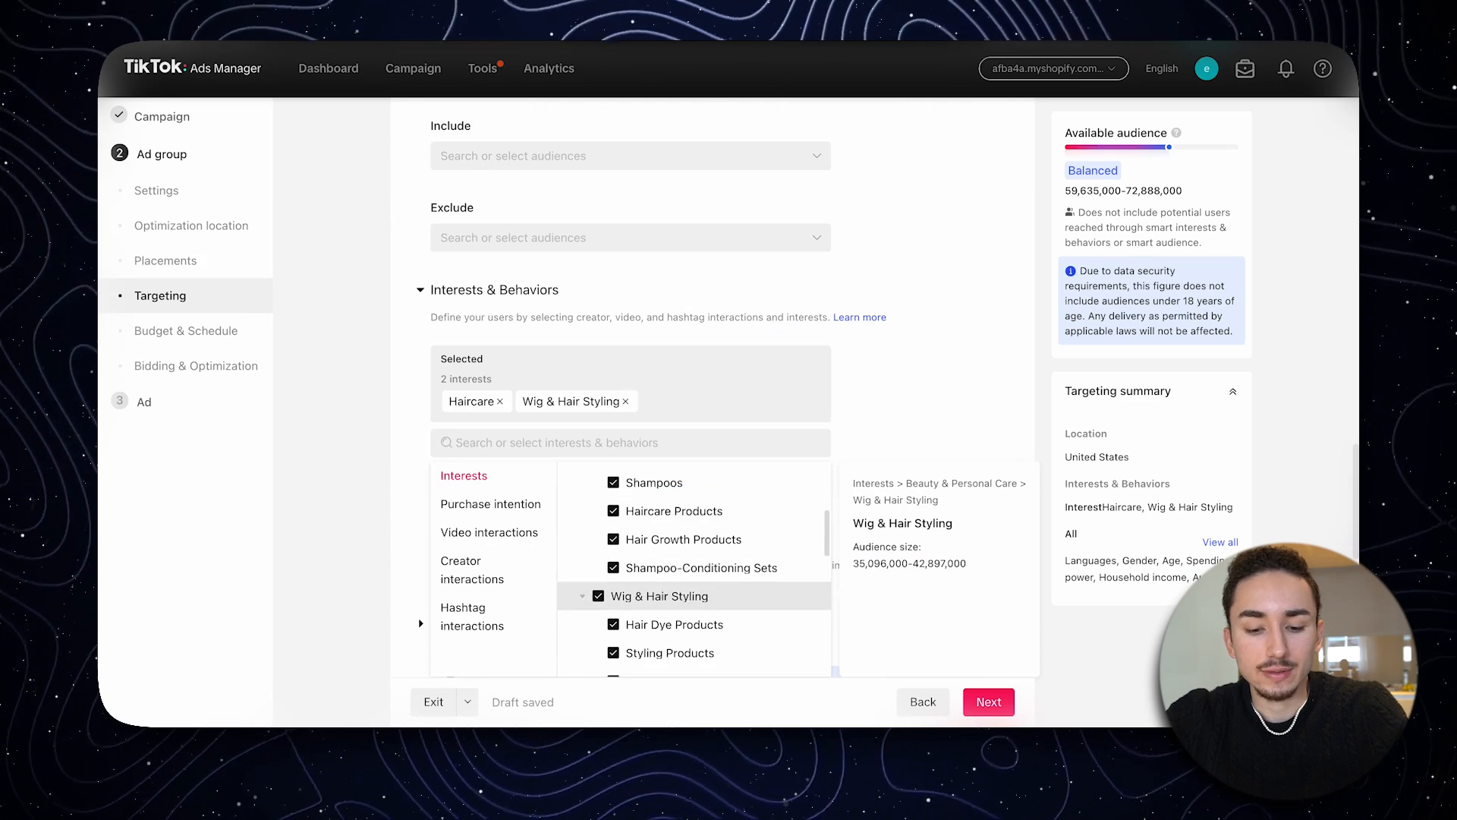
scroll(695, 597, up, 2)
scroll(695, 604, down, 1)
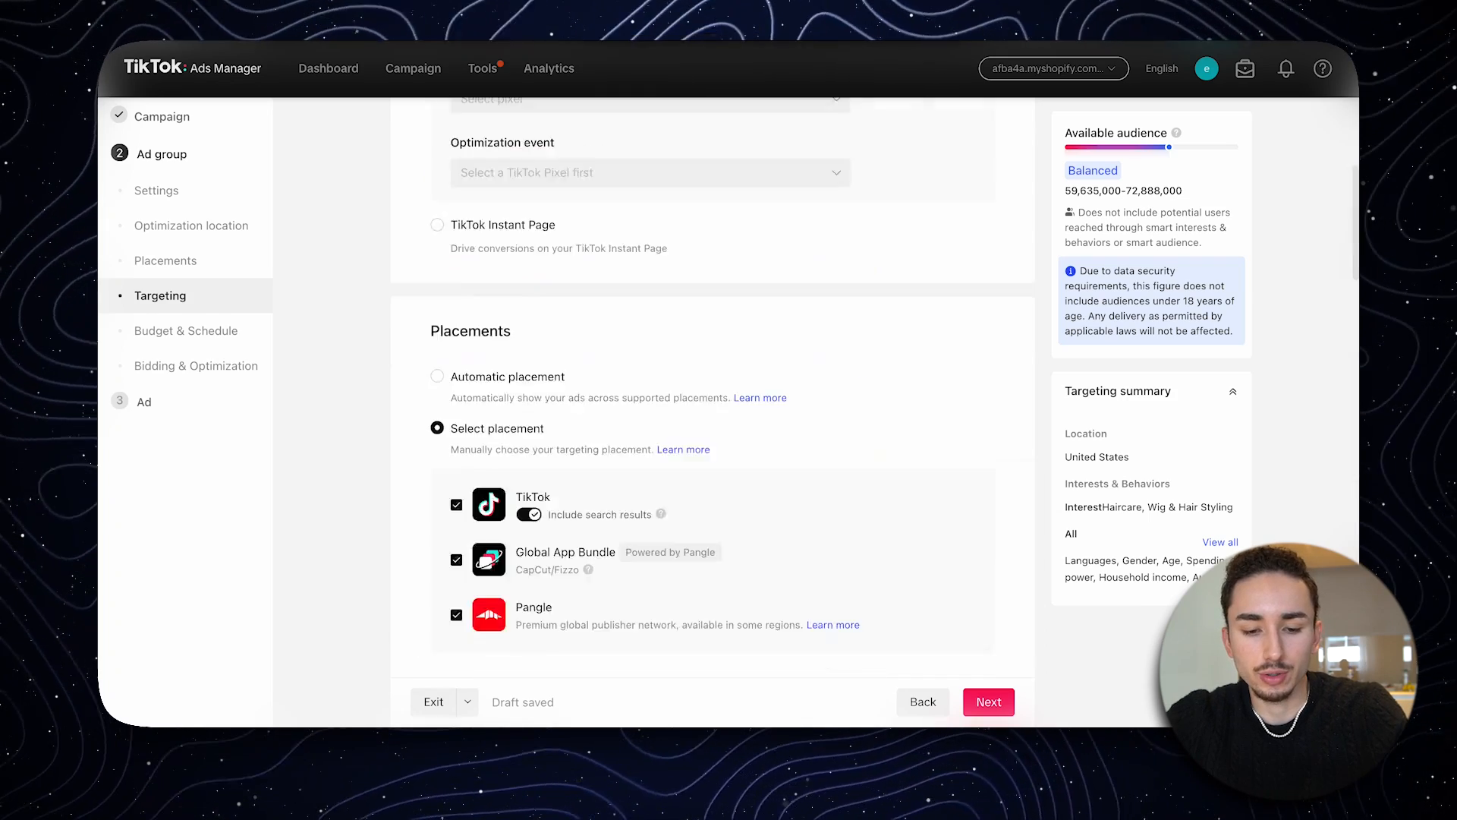
scroll(713, 409, up, 4)
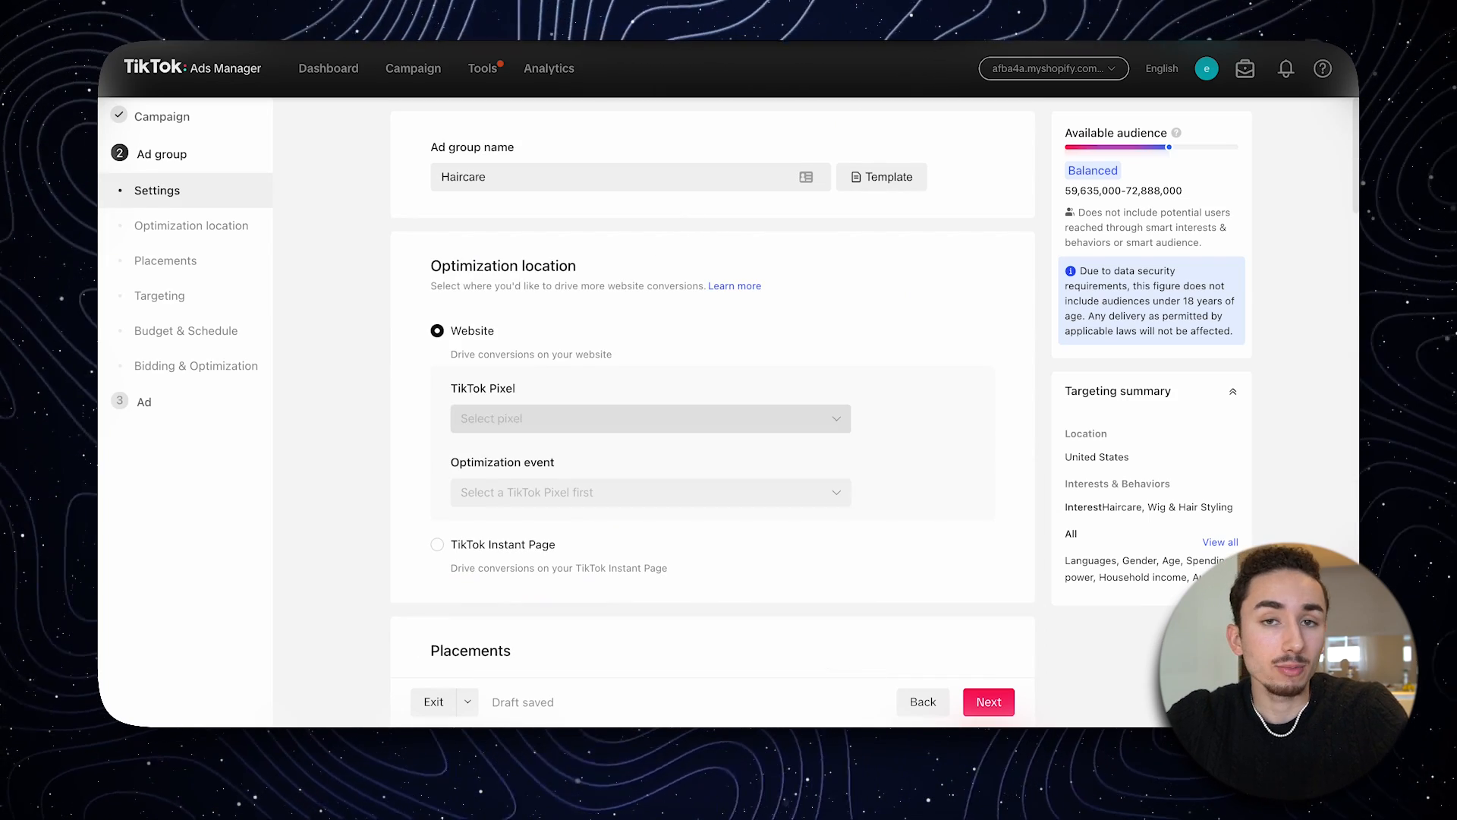
scroll(712, 393, down, 2)
scroll(712, 394, down, 10)
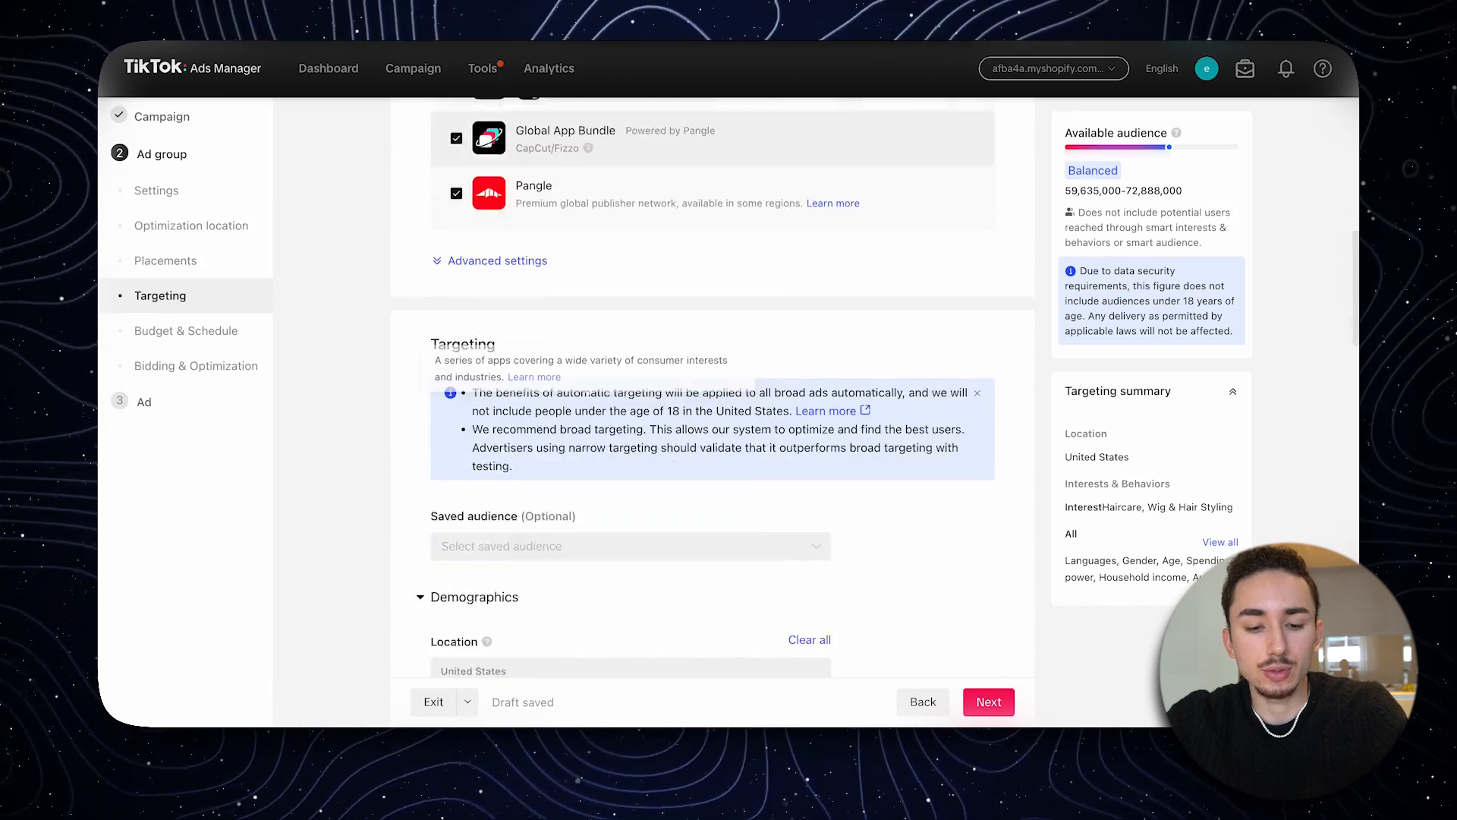
scroll(713, 394, down, 7)
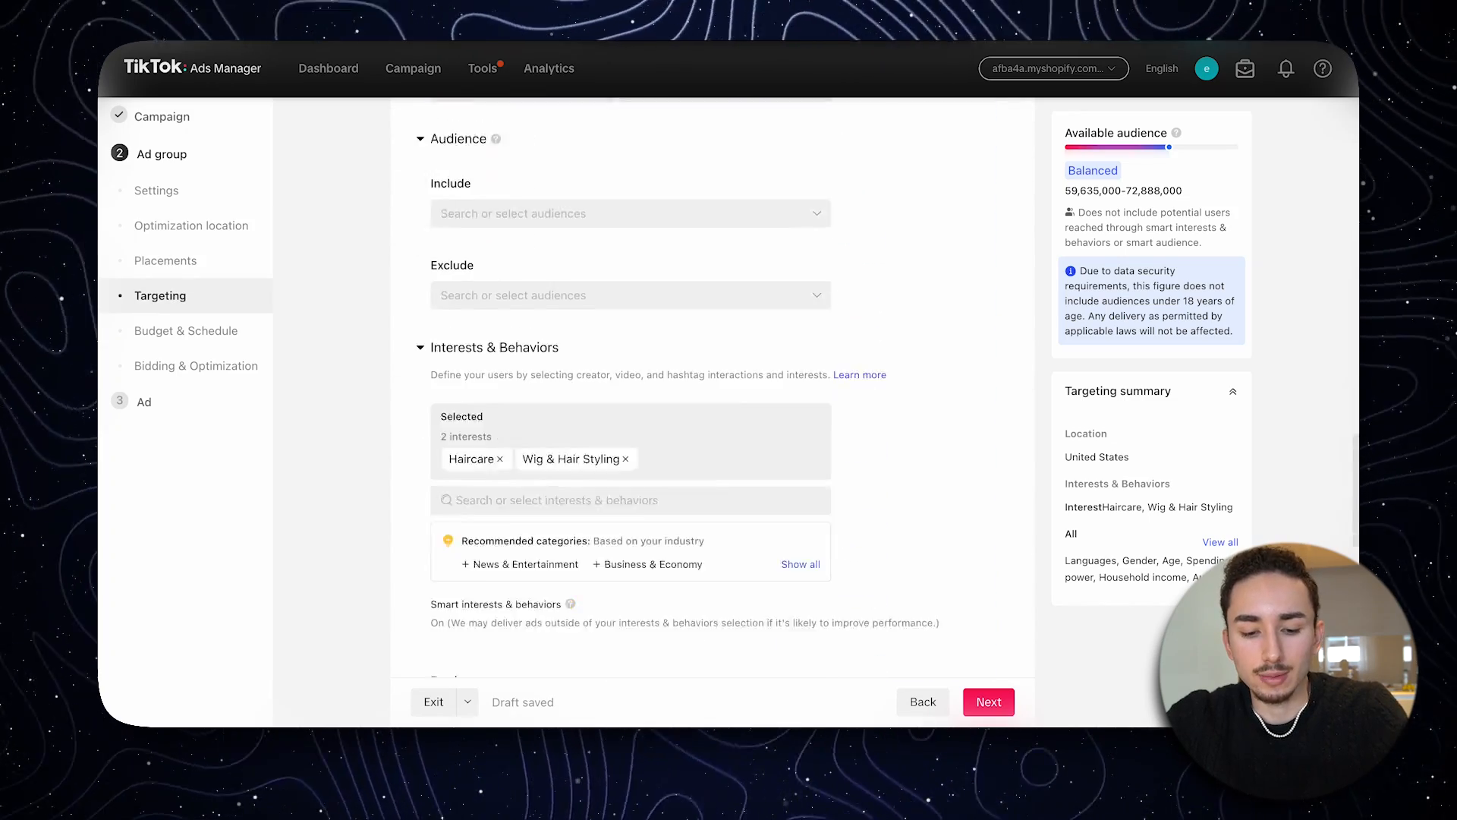
- Try Cosmetics and Fragrances & Perfumes in place of the two hair interests, and clear both selections again
click(500, 343)
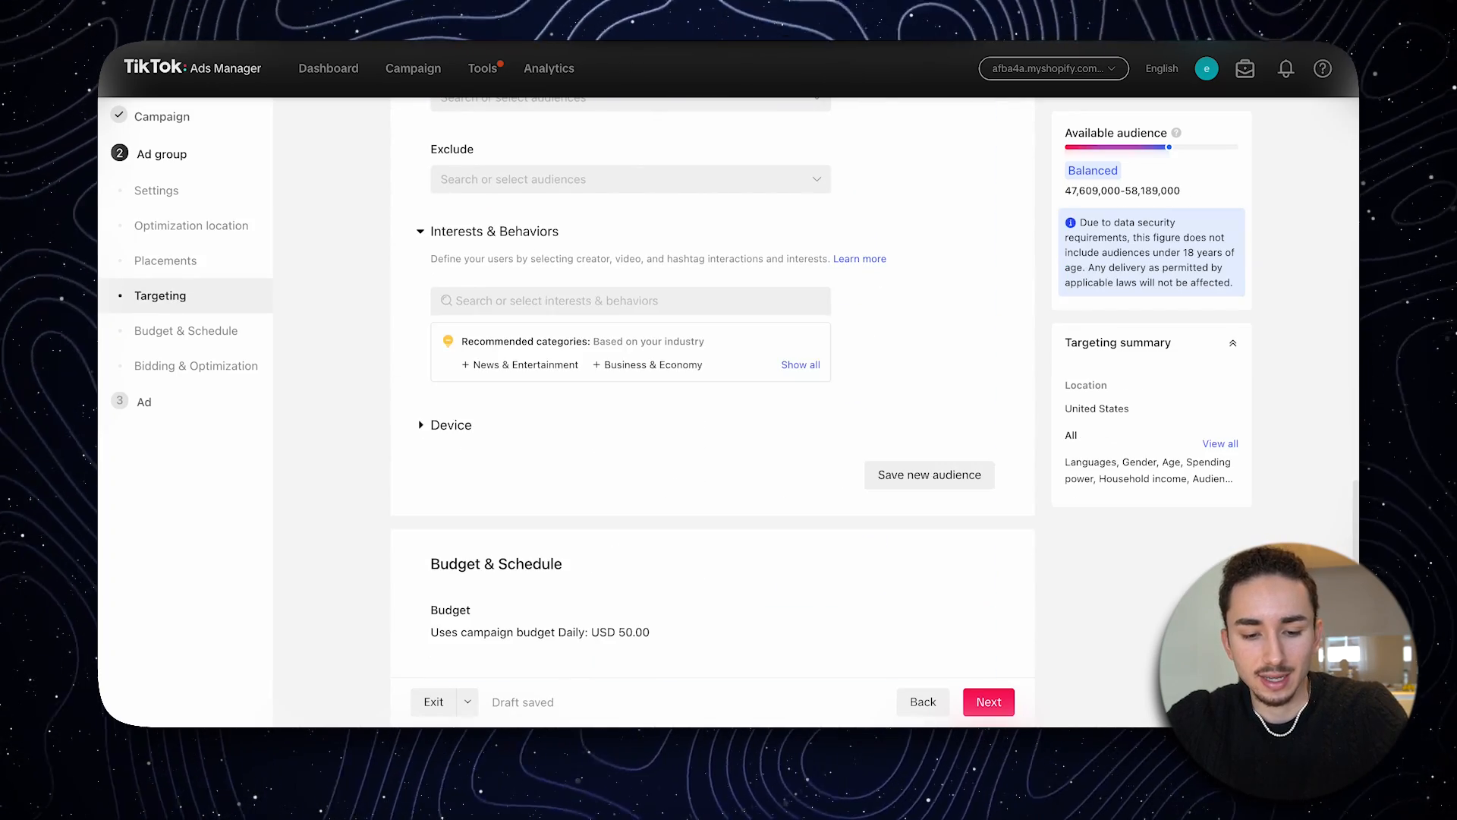
click(500, 302)
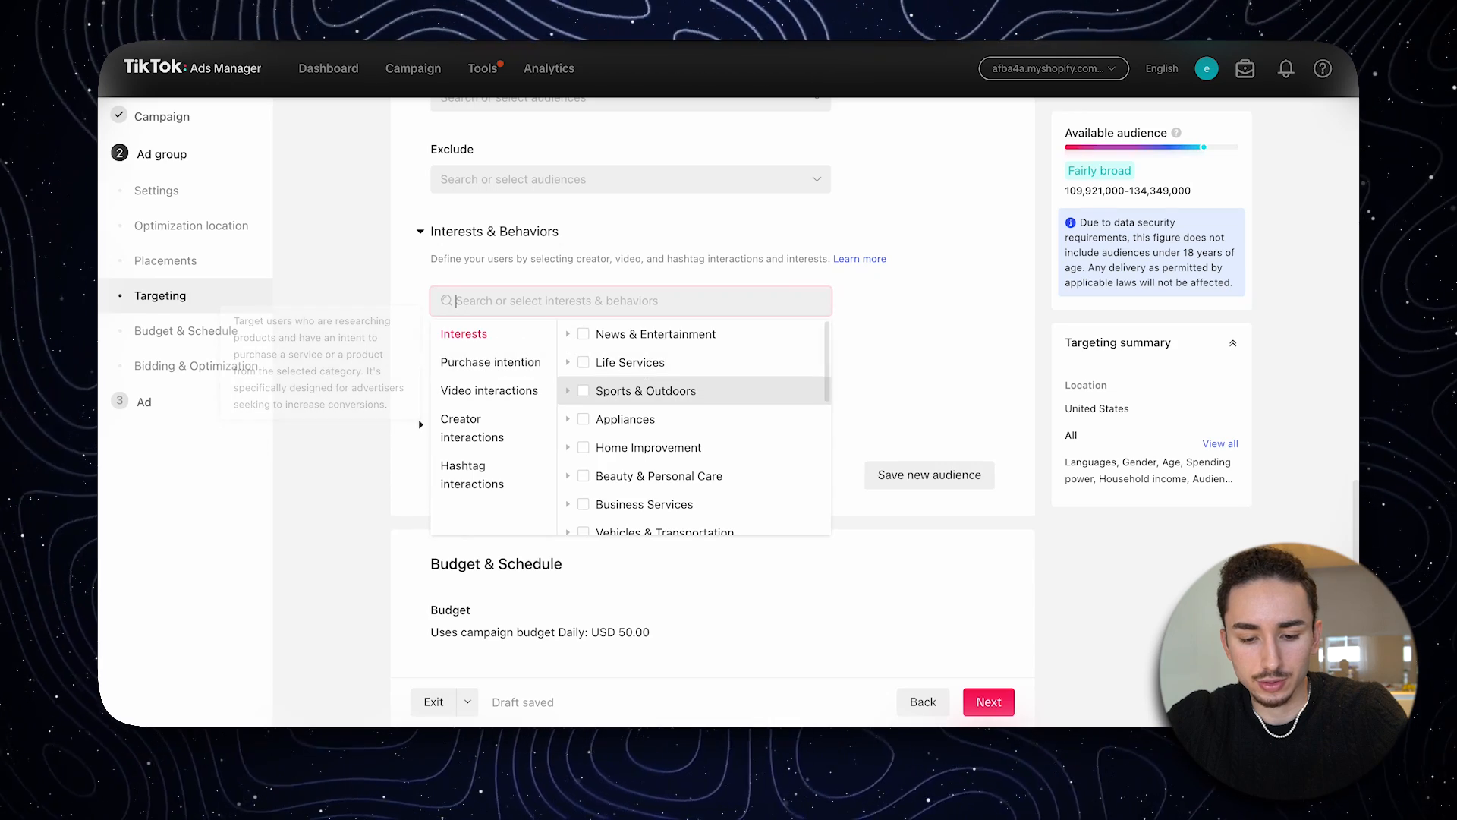
scroll(695, 427, down, 3)
scroll(694, 427, up, 2)
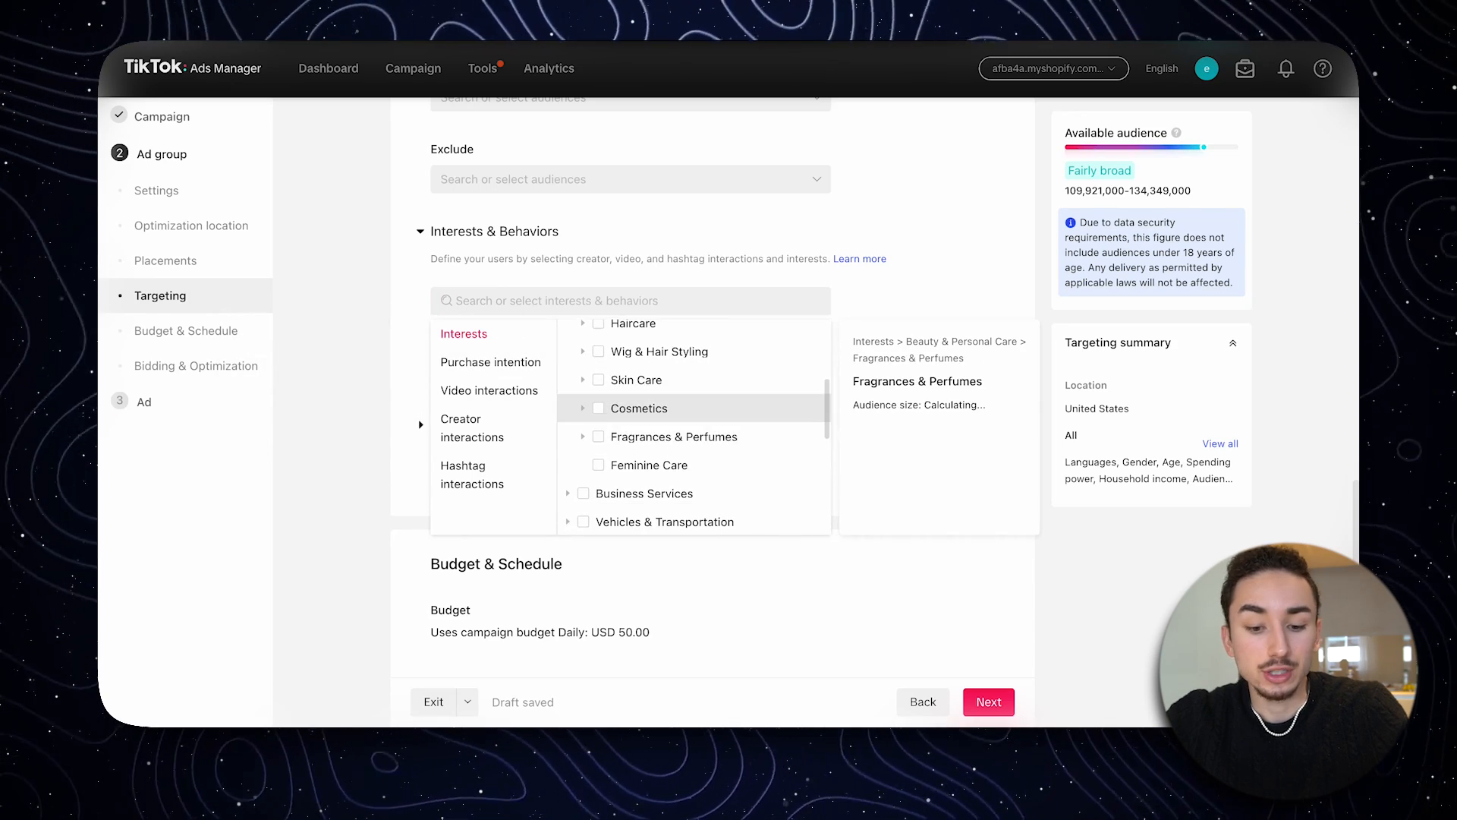
click(598, 407)
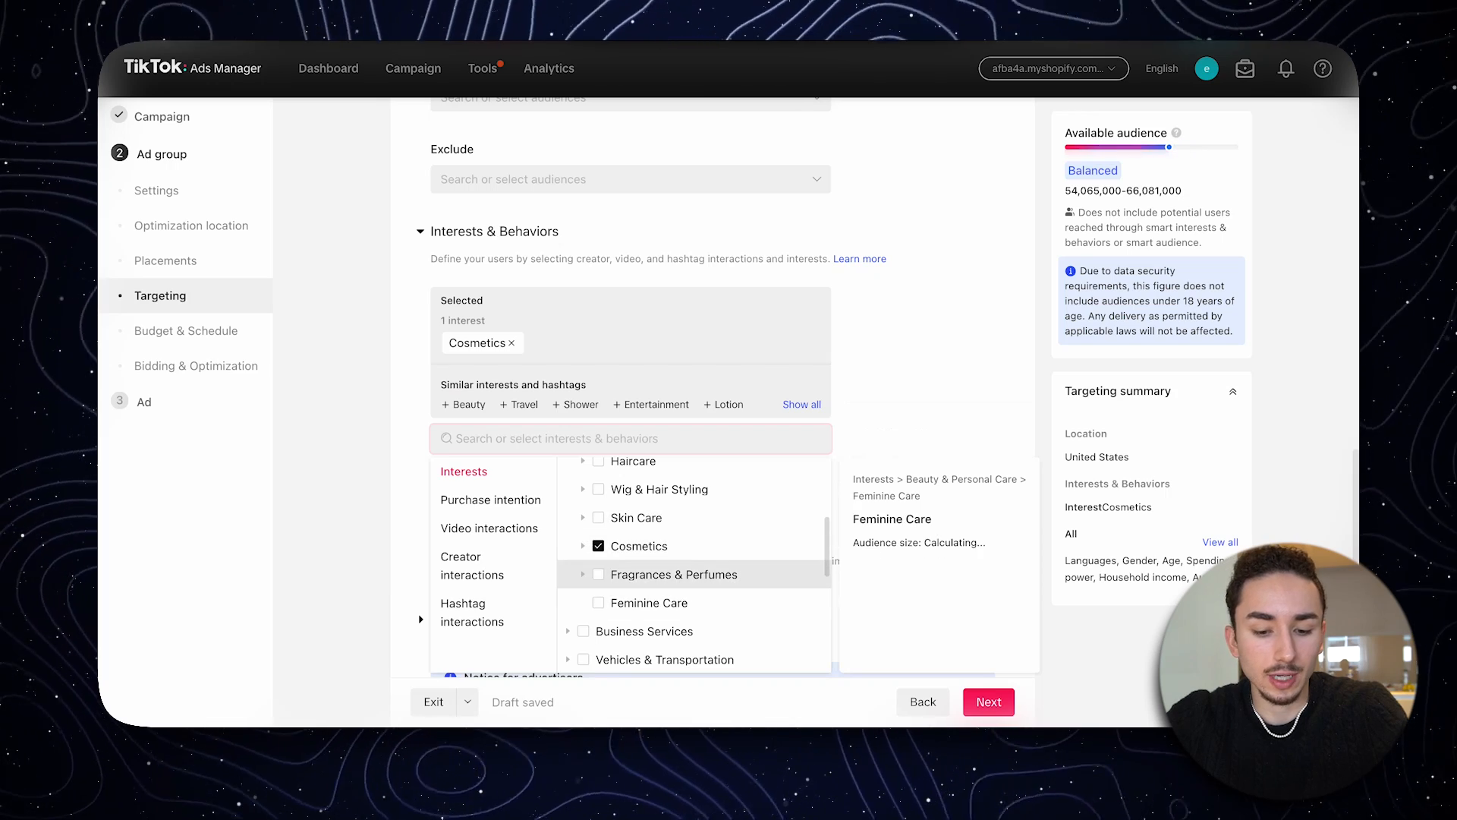
click(598, 574)
click(926, 478)
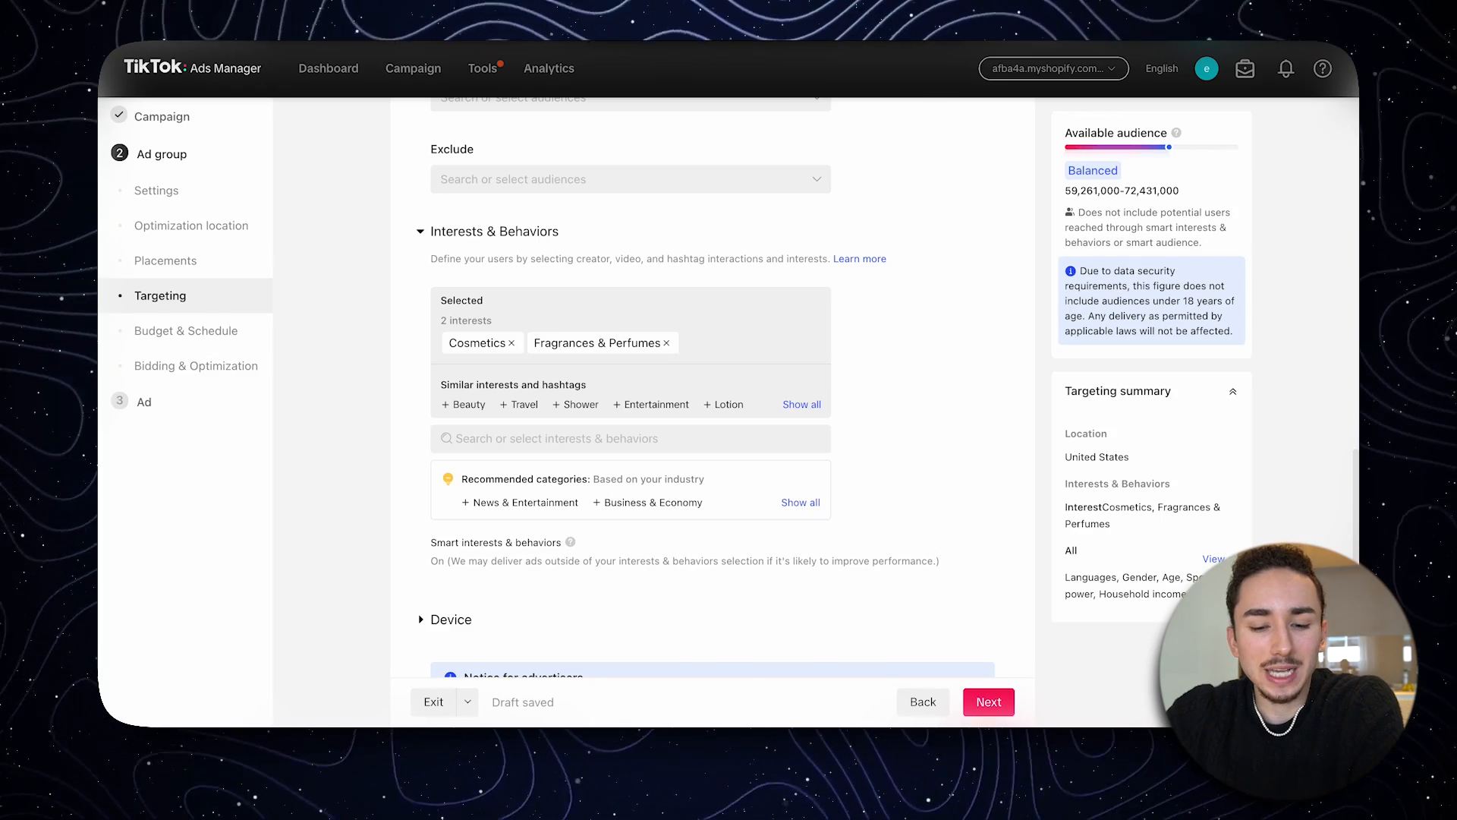
click(512, 342)
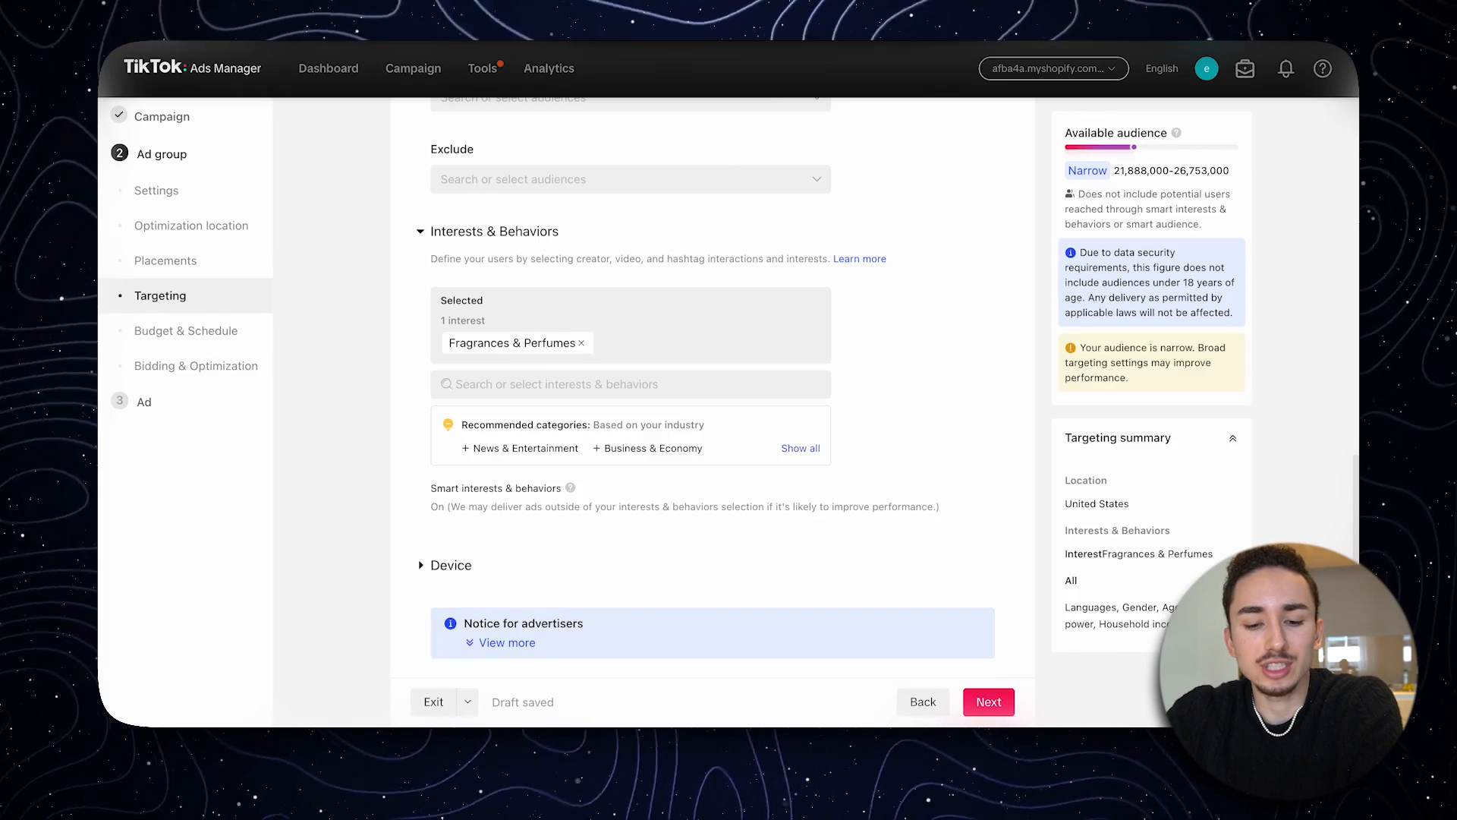
click(582, 343)
- Browse the purchase intention and creator interaction categories, and enter #haircare and related hair styling hashtags in the interests and behaviors search
click(600, 301)
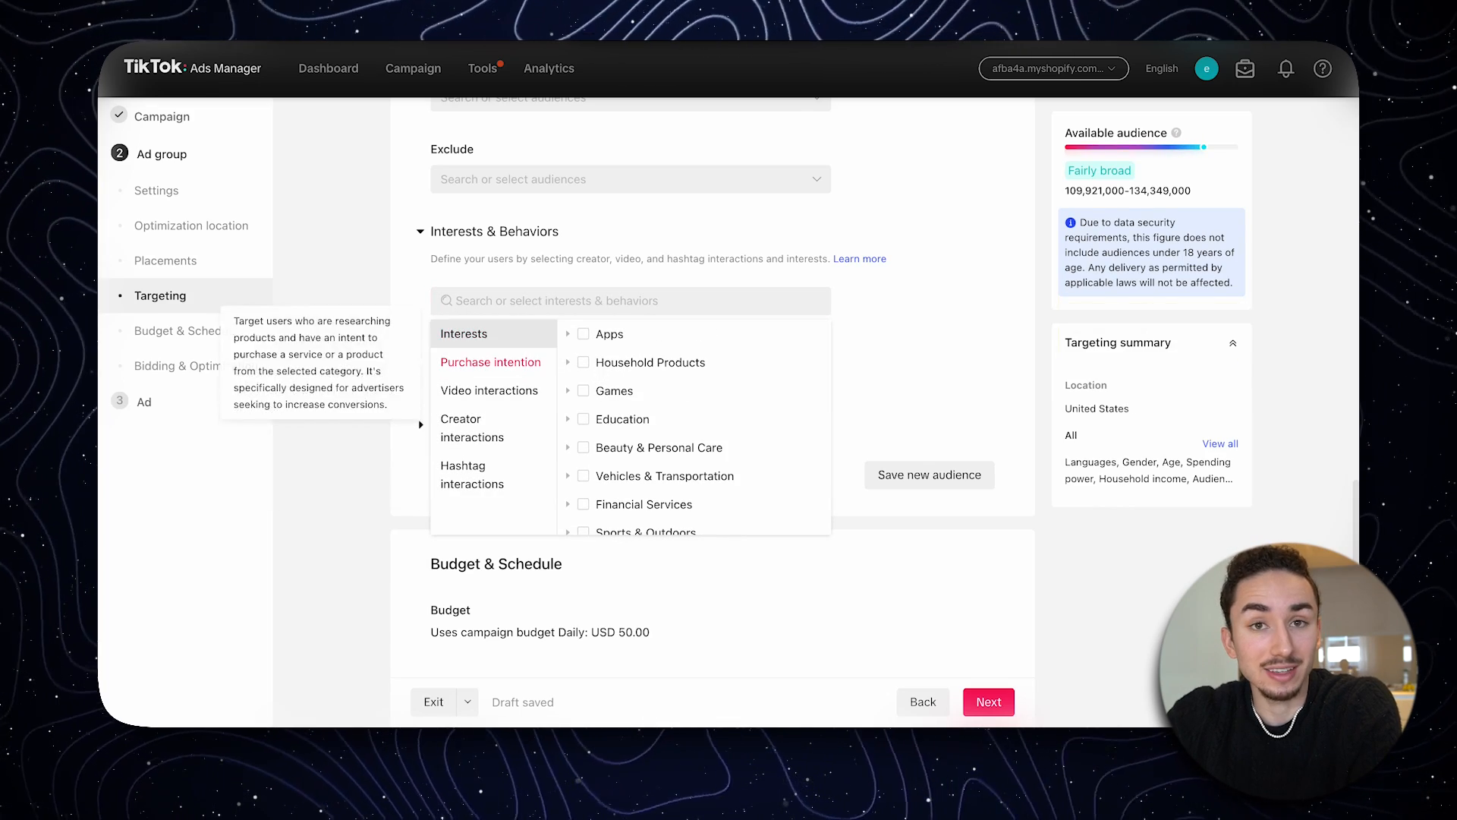
scroll(695, 433, down, 6)
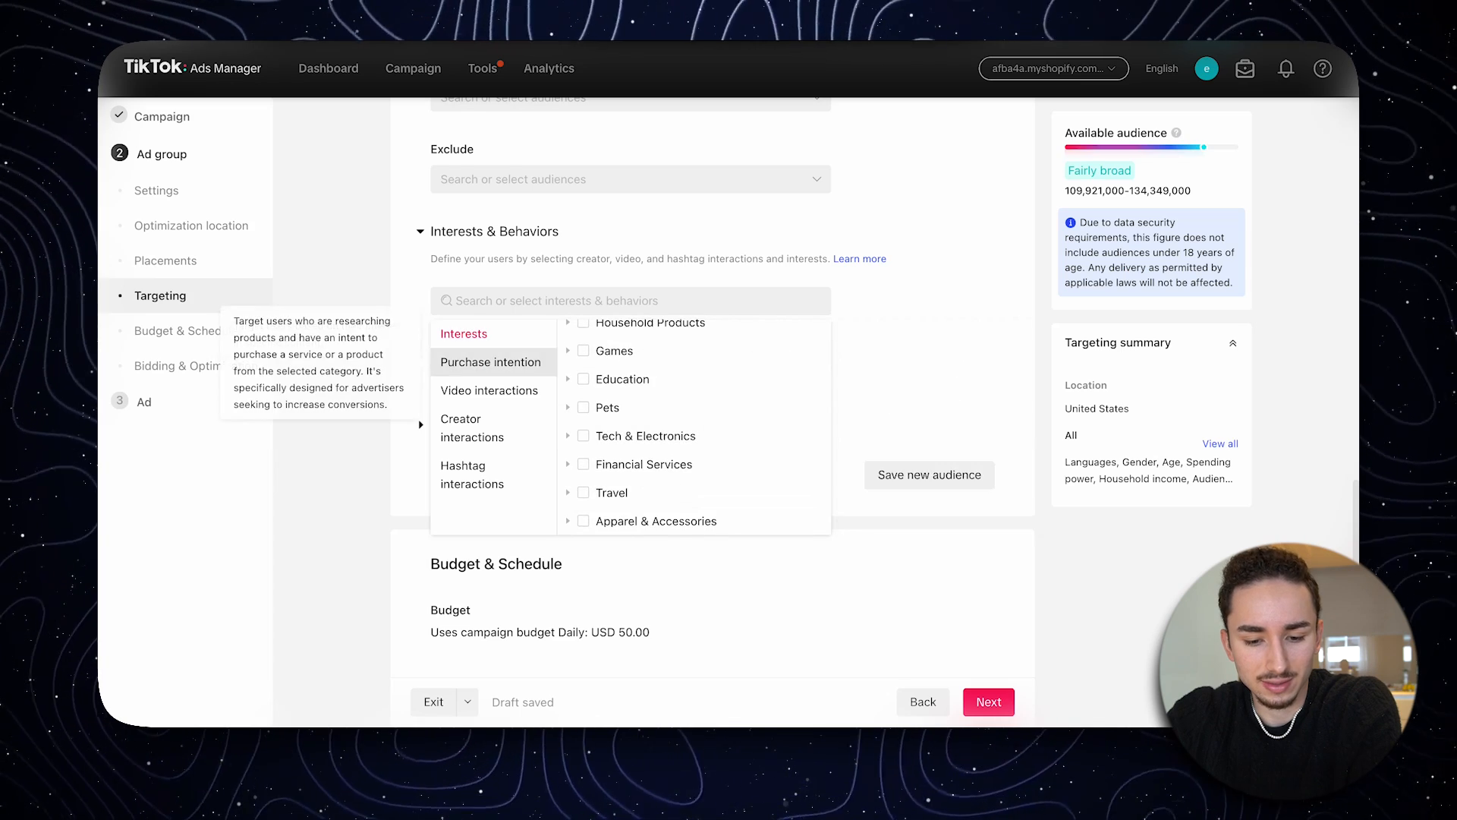
click(470, 447)
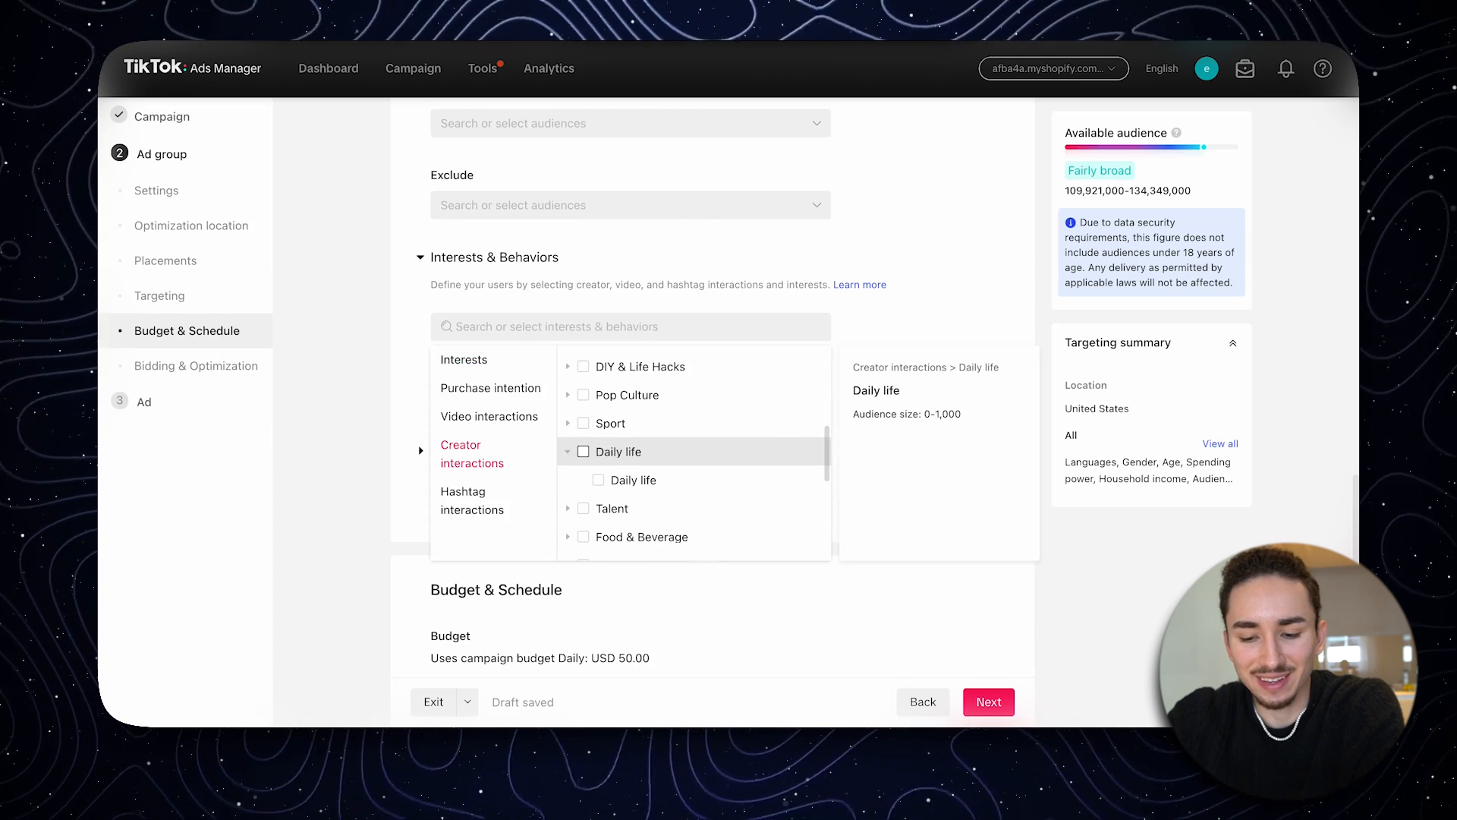
scroll(694, 429, up, 1)
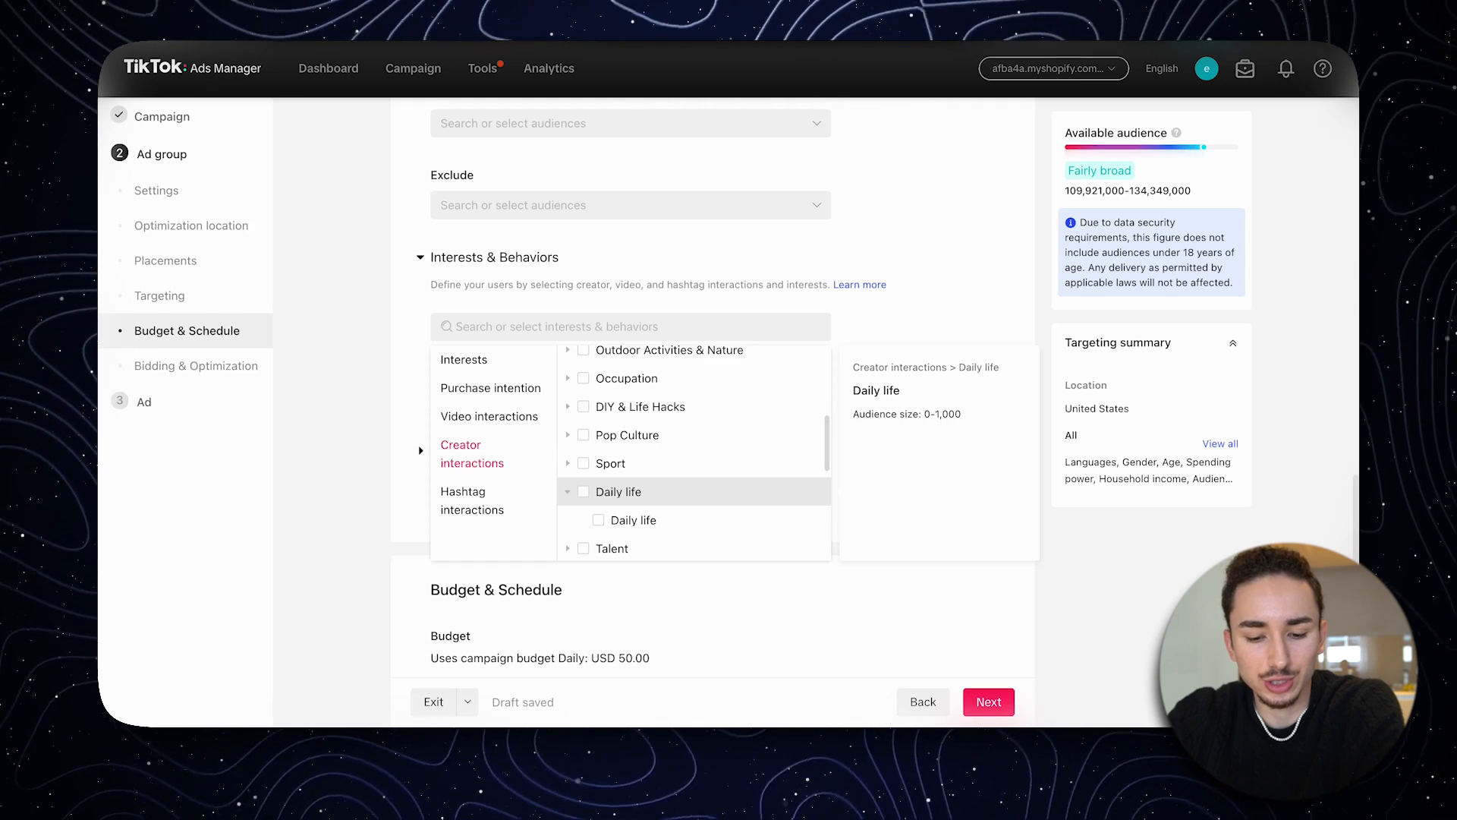
scroll(694, 478, up, 7)
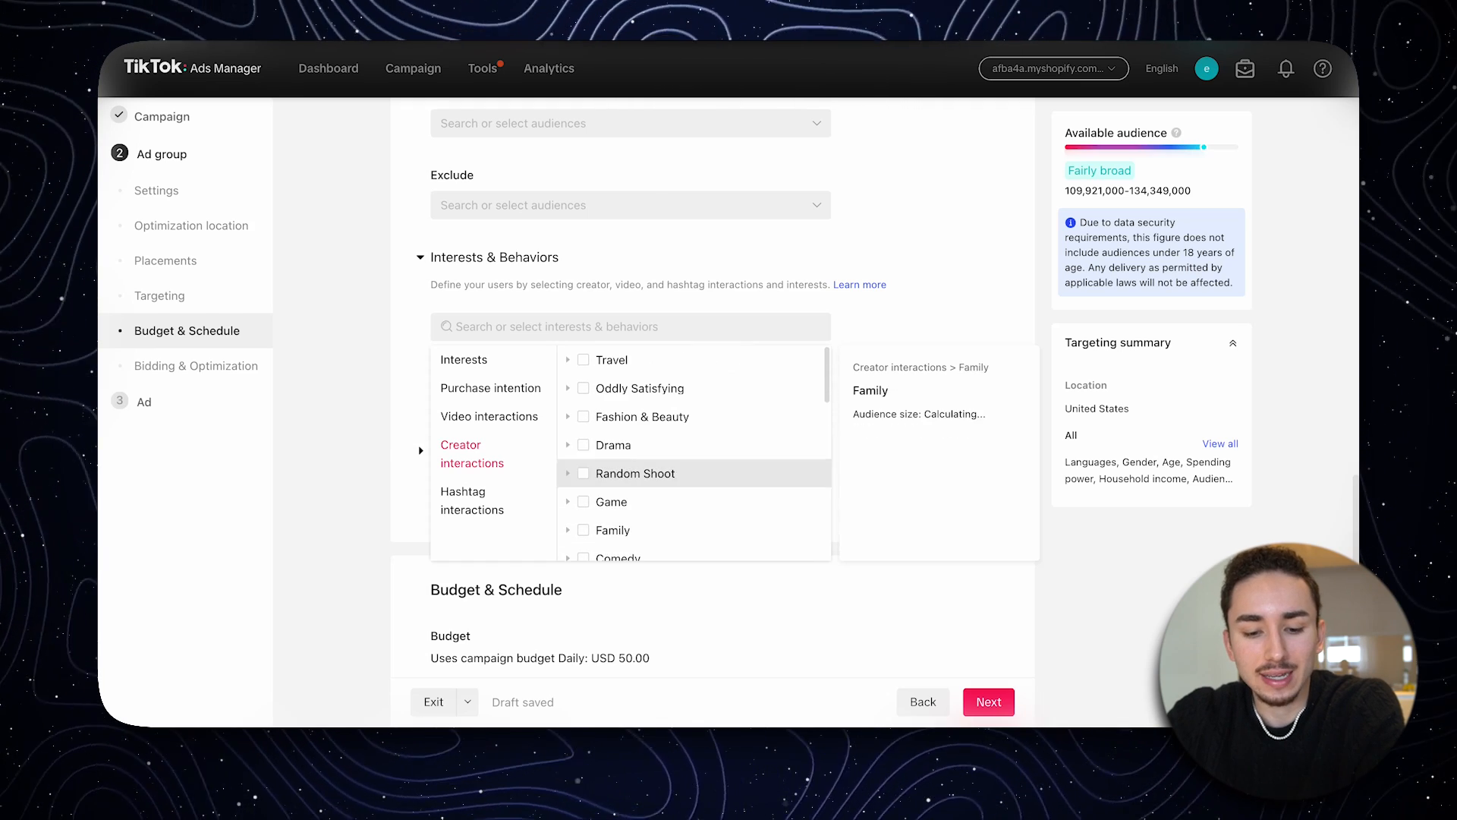
click(472, 501)
key(Escape)
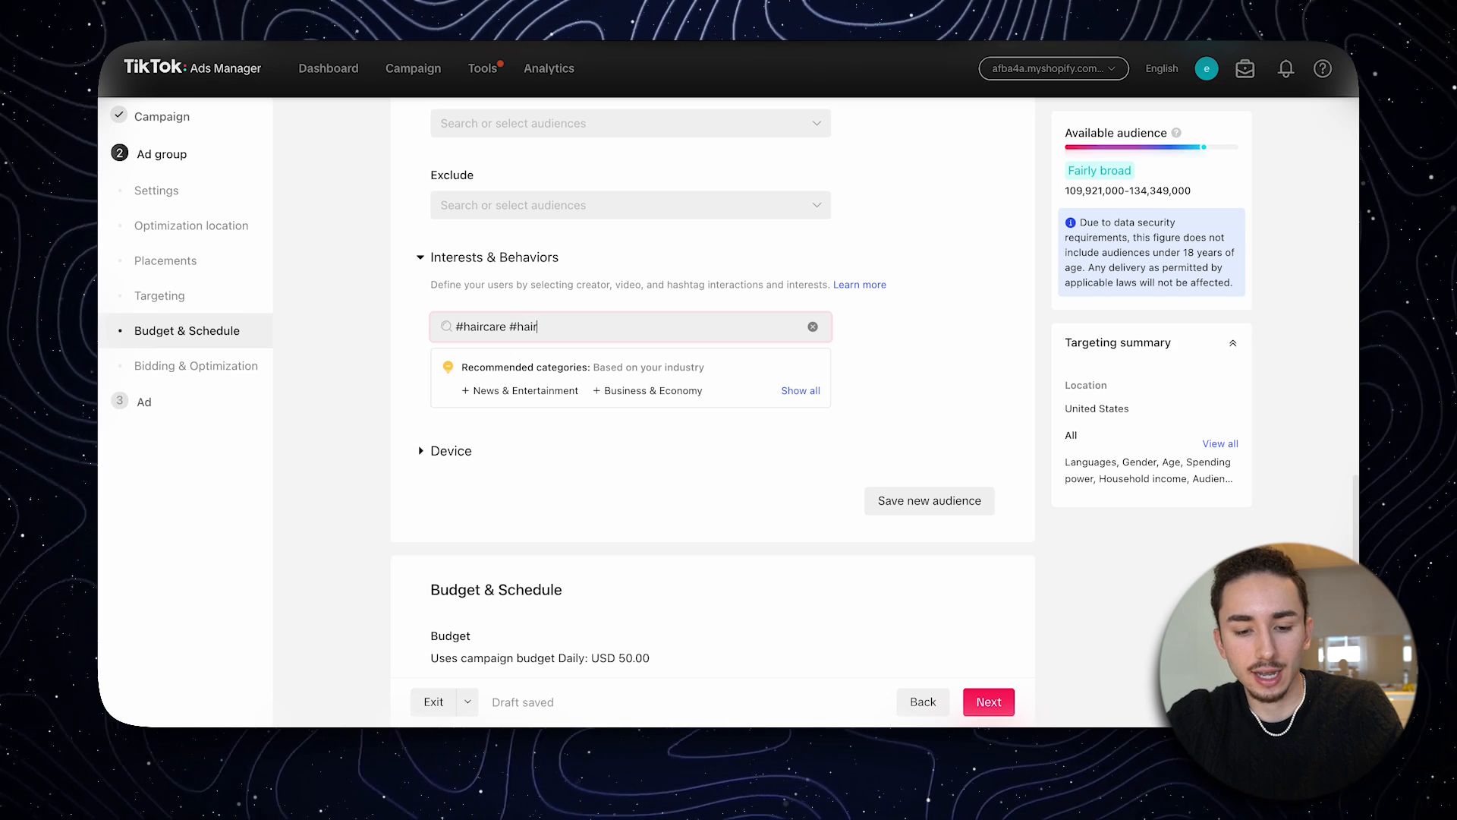
text(#styling)
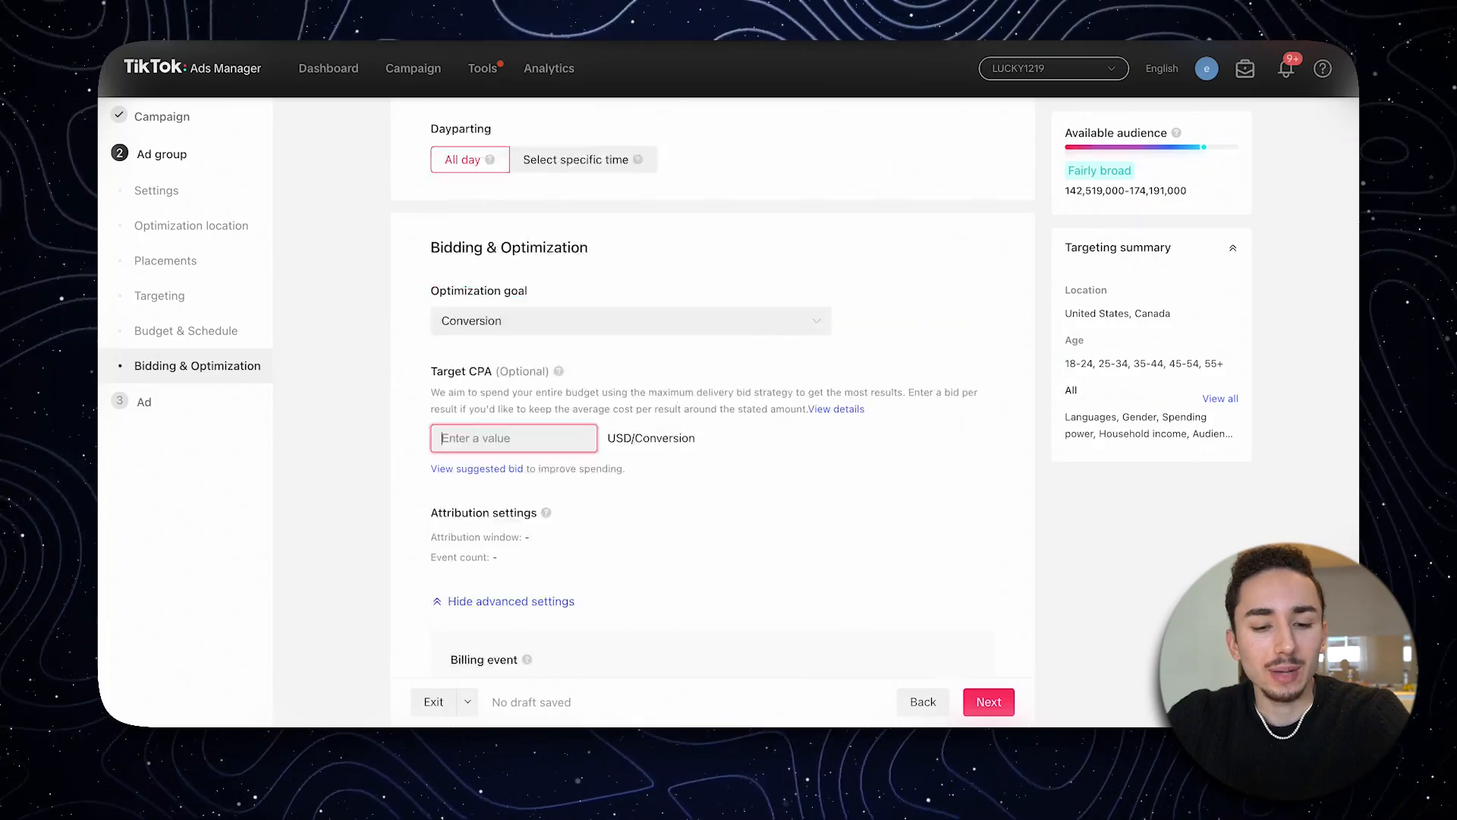
- Set the ad group's target CPA to 35 USD per conversion in the bidding and optimization settings
scroll(712, 410, up, 20)
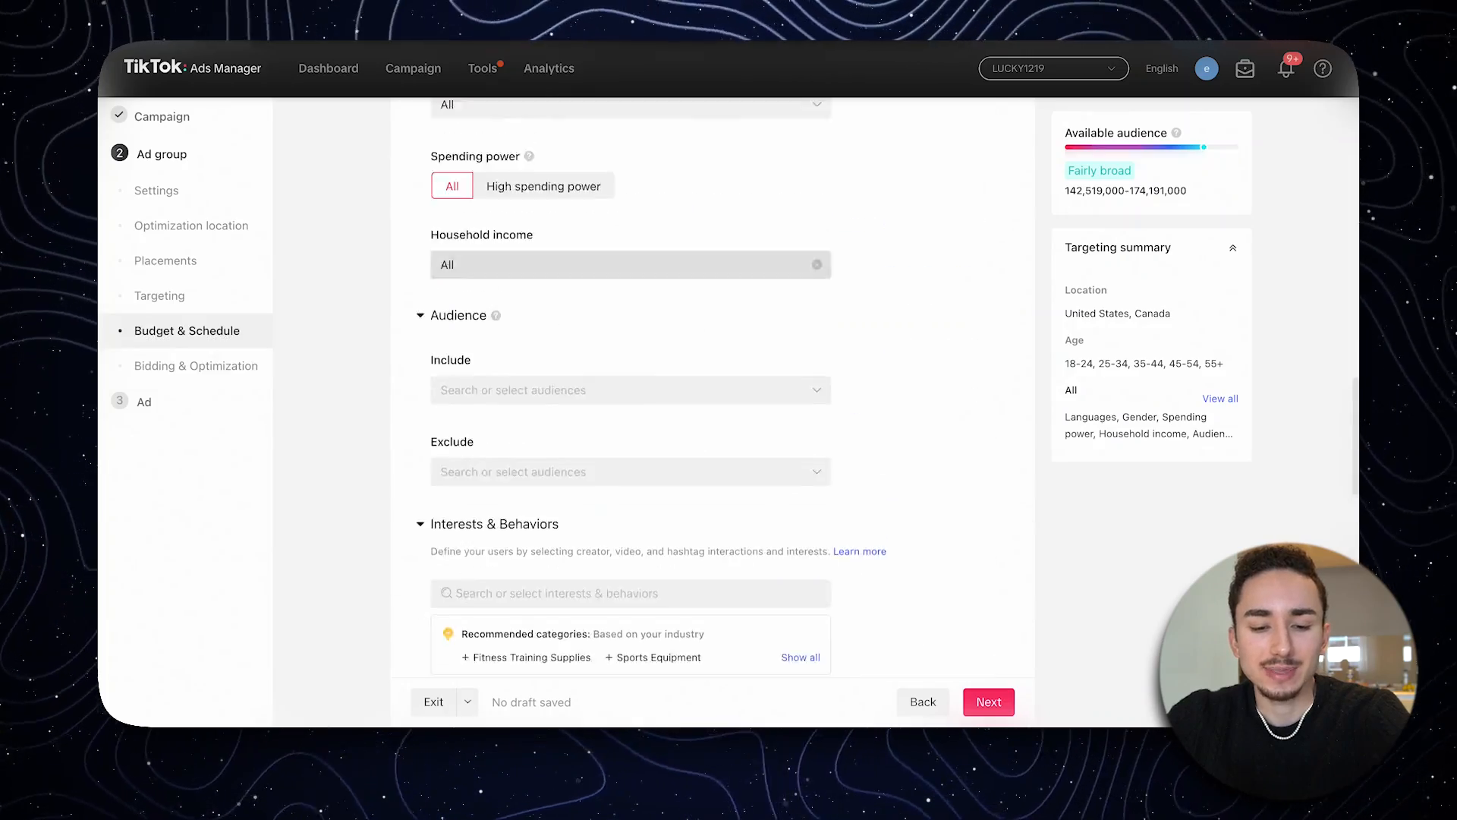
scroll(712, 410, down, 20)
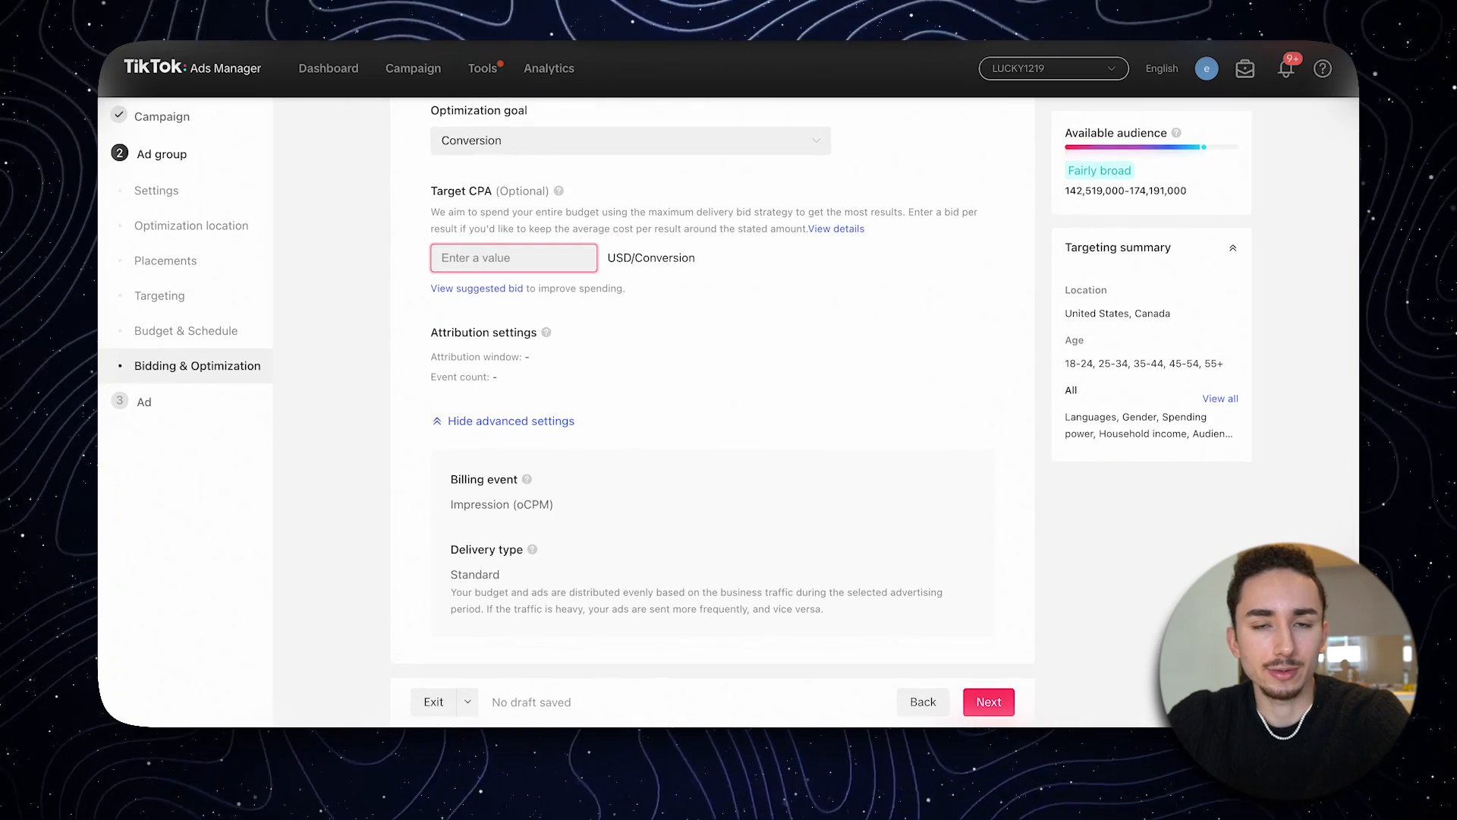
mouse_move(558, 191)
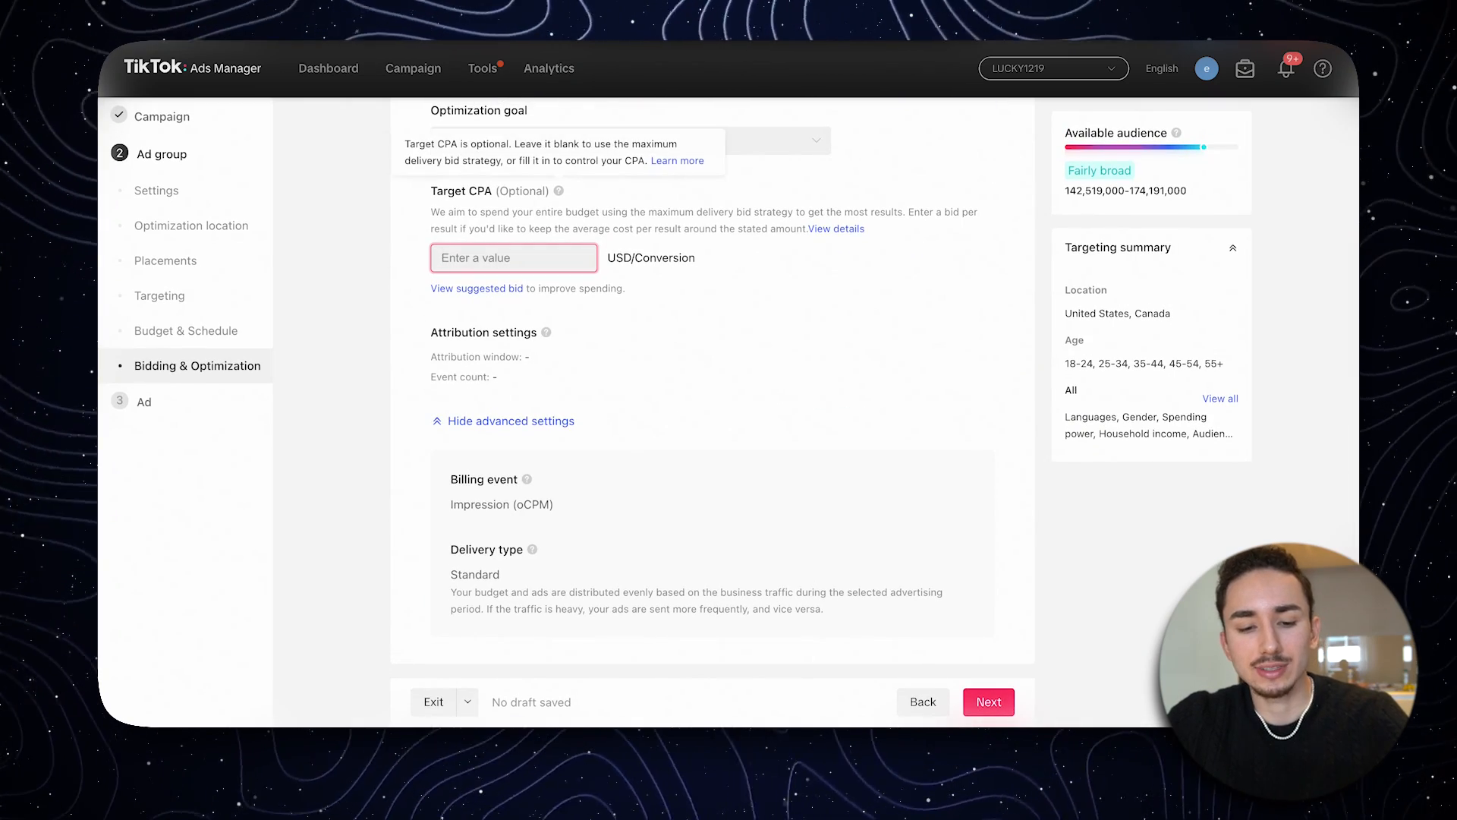
text(35)
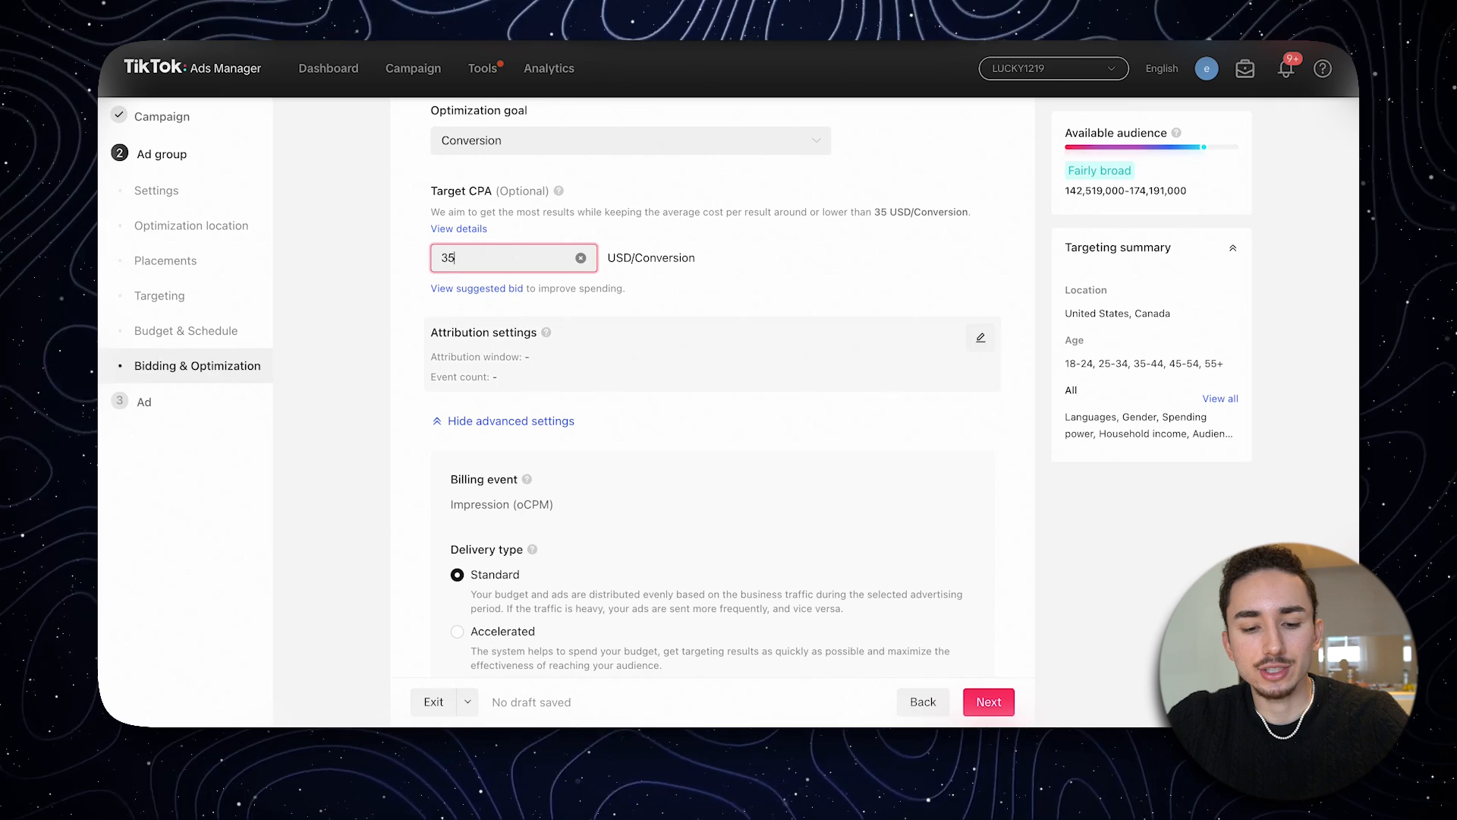